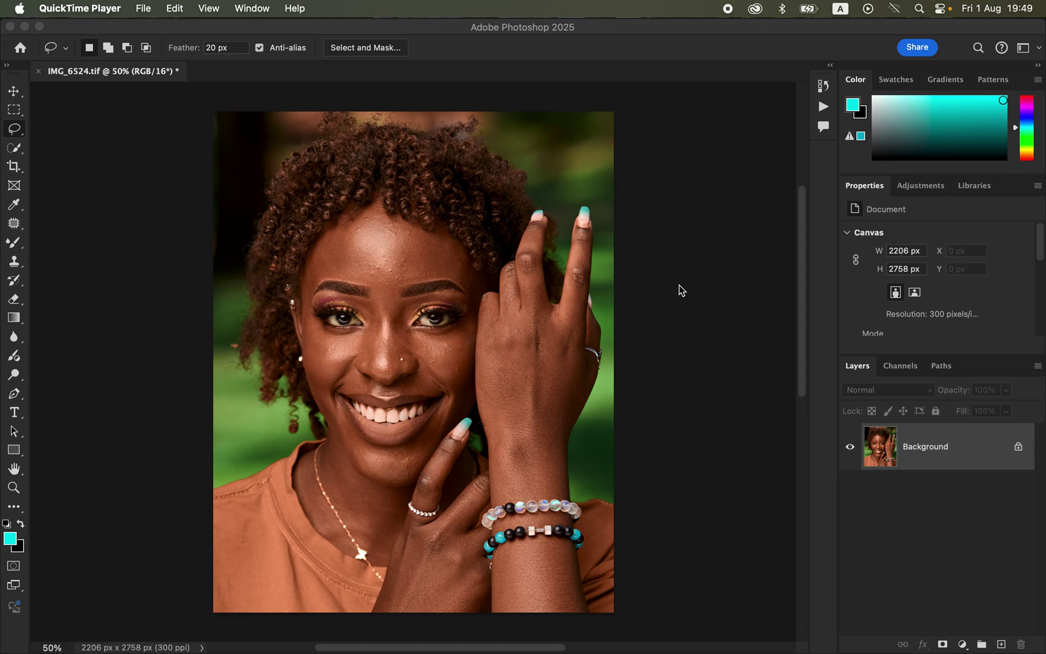
Step: Duplicate the Background layer twice and rename the lower copy COLOR
{"action": "left_click", "coordinate": [951, 453]}
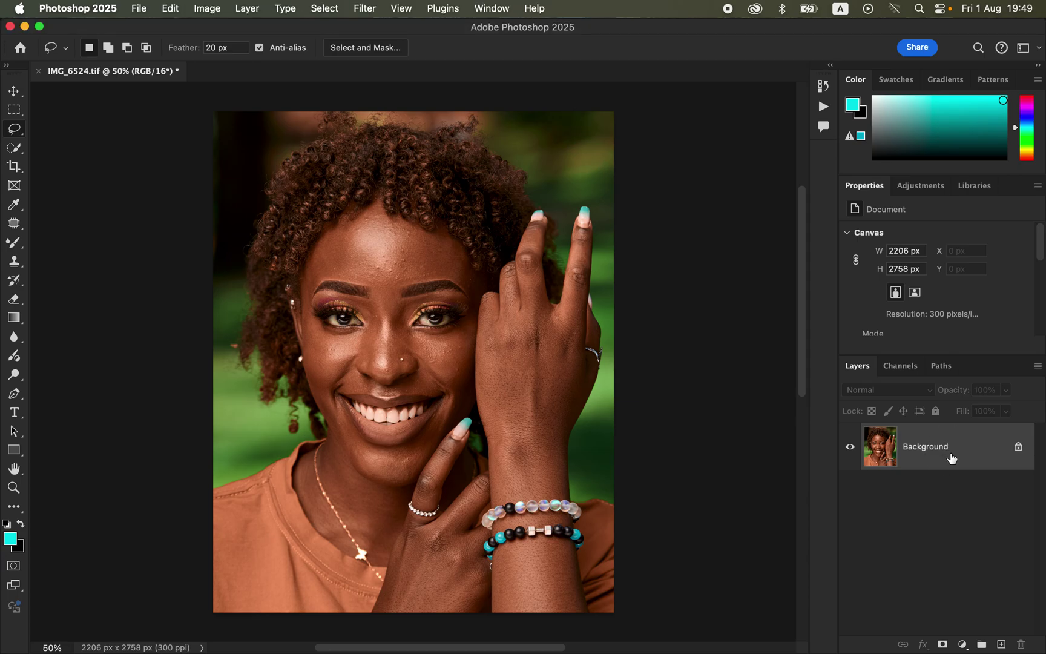
{"action": "left_click_drag", "start_coordinate": [959, 452], "coordinate": [1001, 644]}
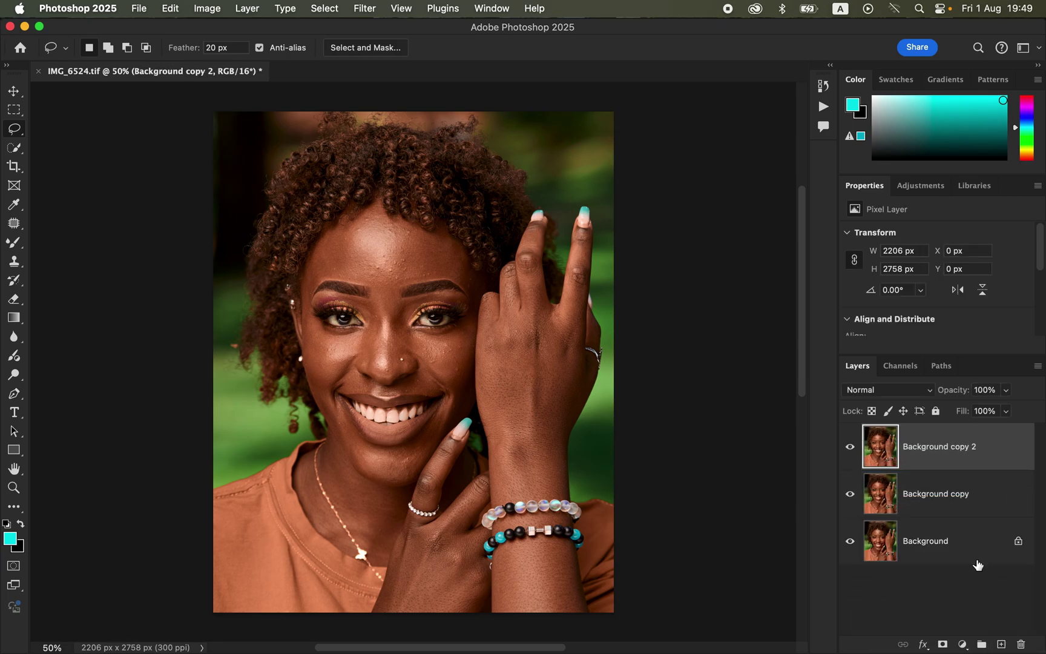
{"action": "double_click", "coordinate": [940, 495]}
{"action": "type", "text": "COLOR"}
{"action": "key", "text": "Return"}
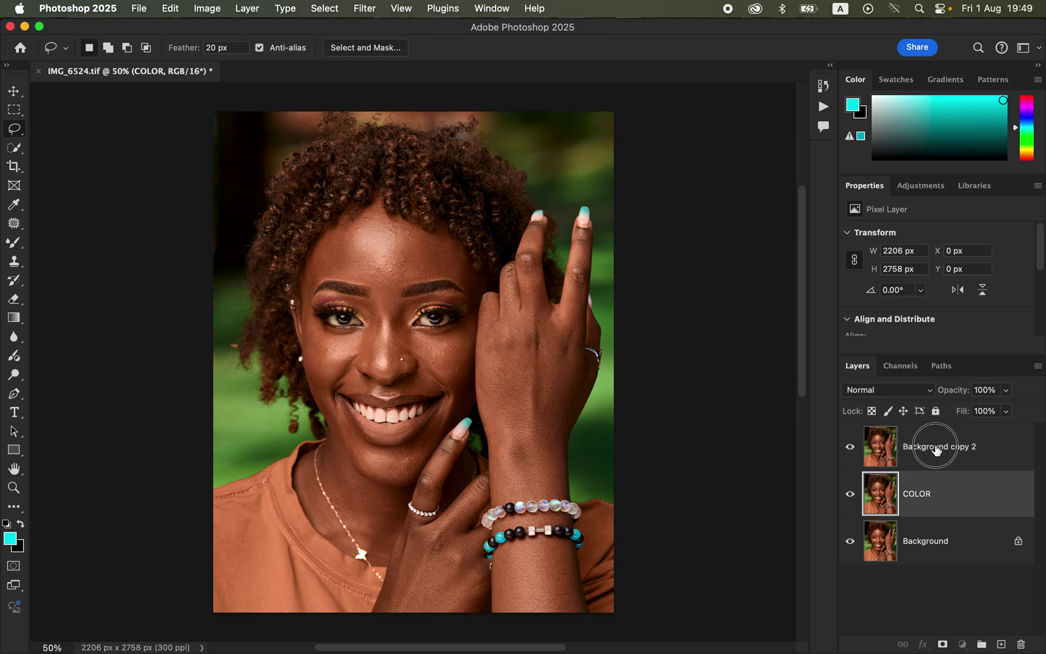
Step: Rename the upper copy of the Background layer TEXTURE
{"action": "double_click", "coordinate": [934, 446]}
{"action": "type", "text": "TEXTURE"}
{"action": "key", "text": "Return"}
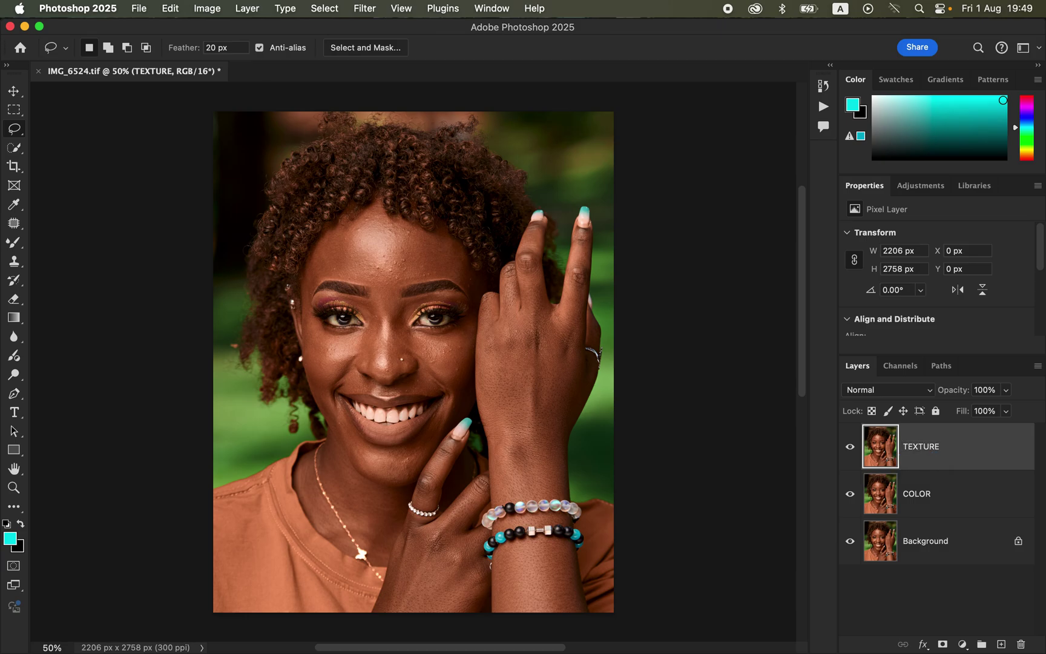
Step: Hide the TEXTURE layer and apply a Gaussian Blur with a 5.6-pixel radius to the COLOR layer
{"action": "left_click", "coordinate": [961, 505]}
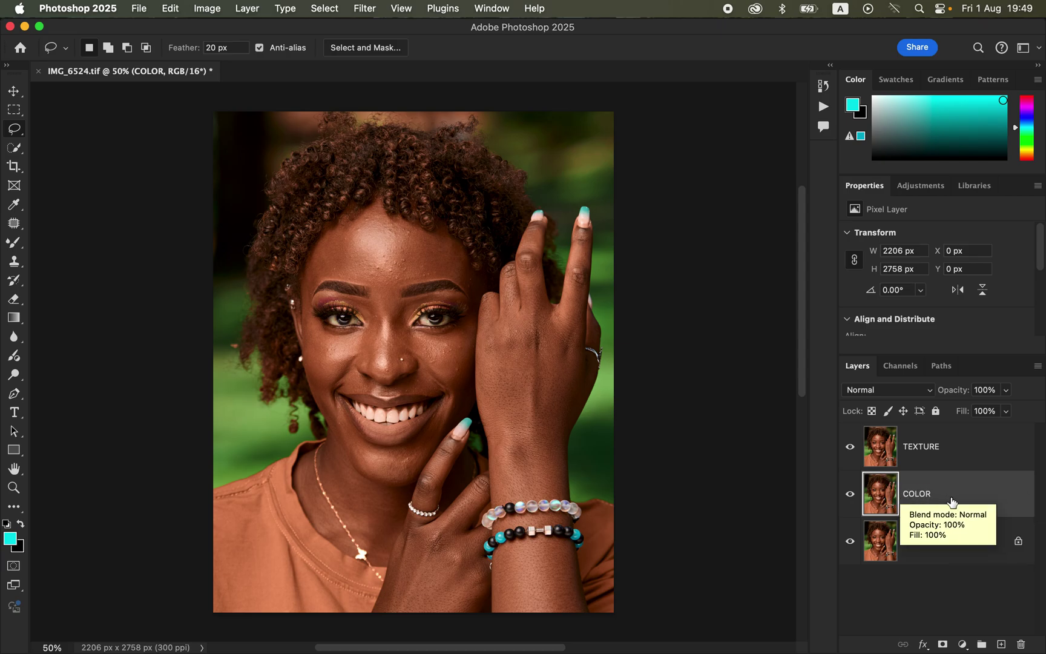
{"action": "left_click", "coordinate": [850, 448]}
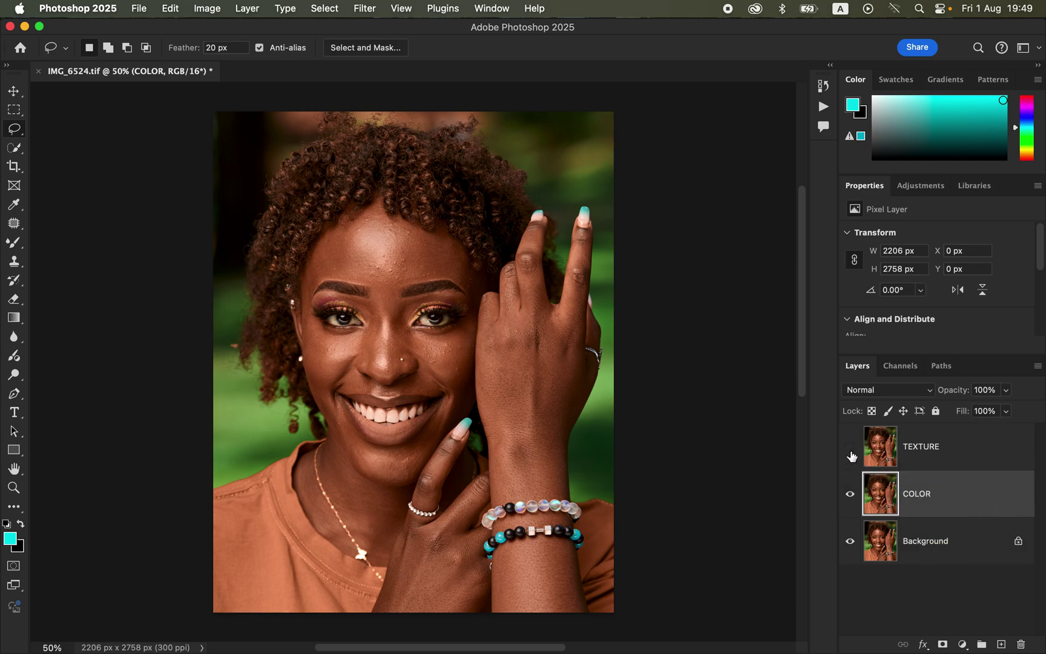
{"action": "left_click", "coordinate": [364, 8]}
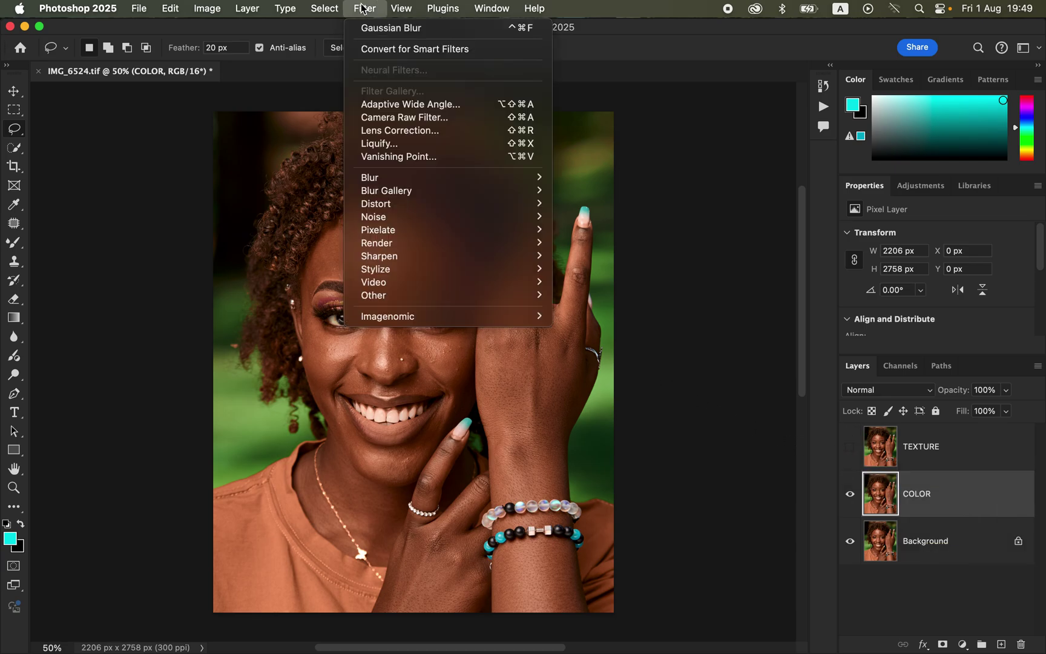
{"action": "mouse_move", "coordinate": [451, 179]}
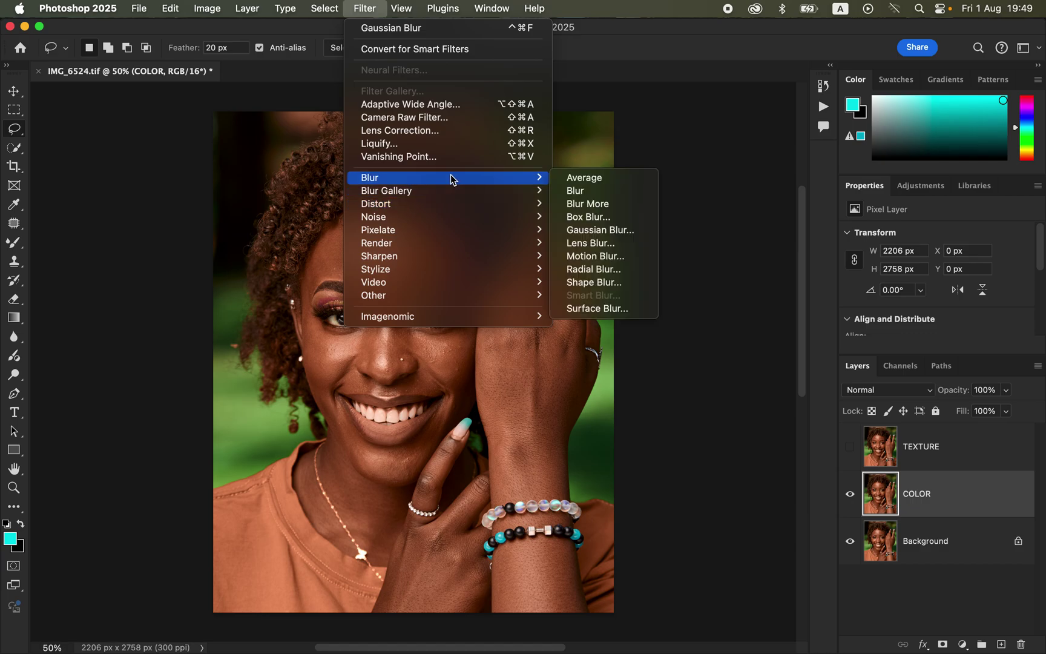
{"action": "left_click", "coordinate": [601, 230]}
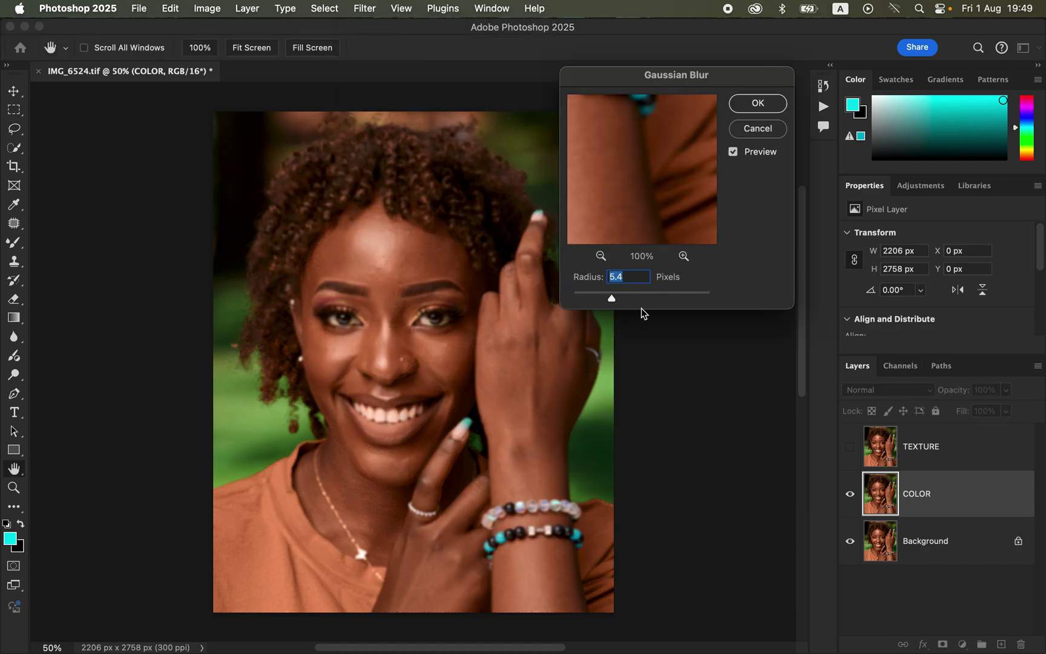
{"action": "left_click_drag", "start_coordinate": [612, 300], "coordinate": [572, 298]}
{"action": "left_click", "coordinate": [383, 267]}
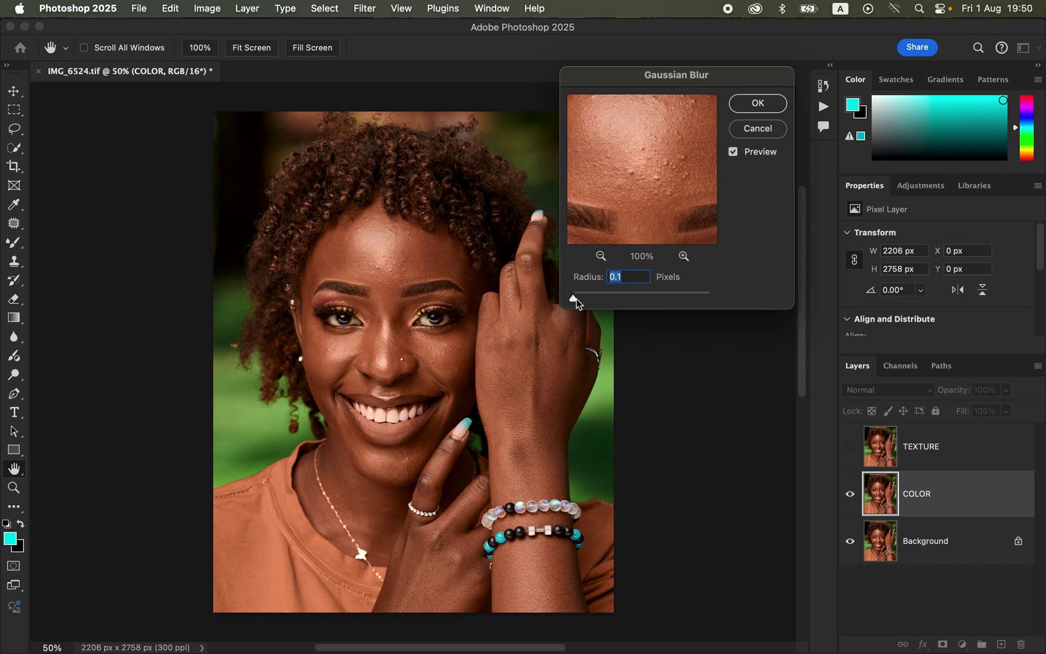
{"action": "left_click_drag", "start_coordinate": [575, 297], "coordinate": [589, 299]}
{"action": "left_click_drag", "start_coordinate": [604, 298], "coordinate": [613, 299]}
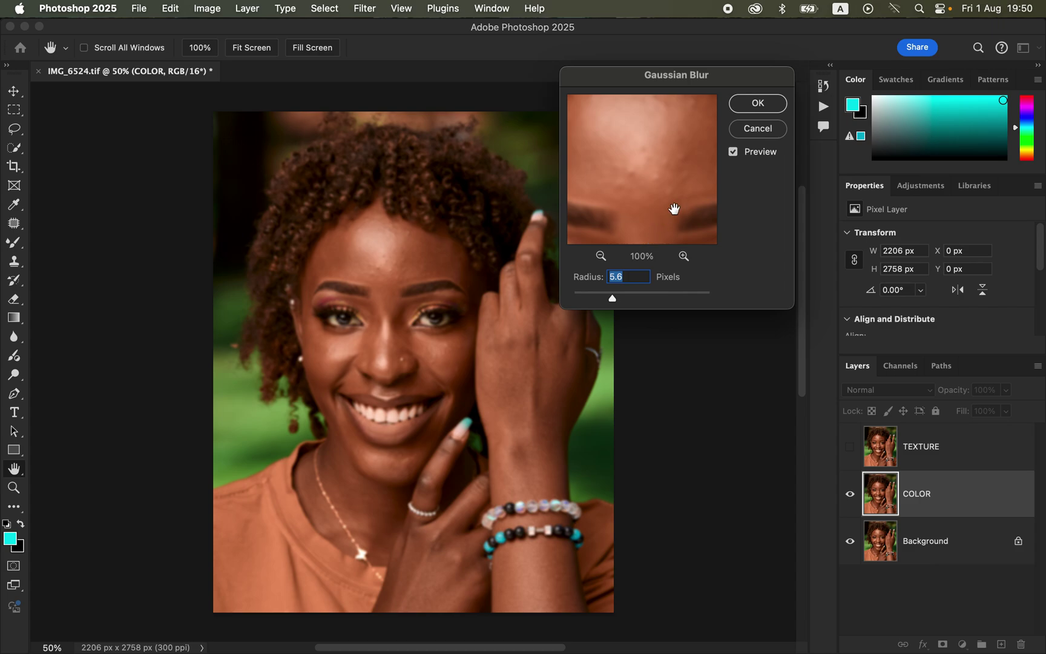
{"action": "left_click", "coordinate": [760, 104]}
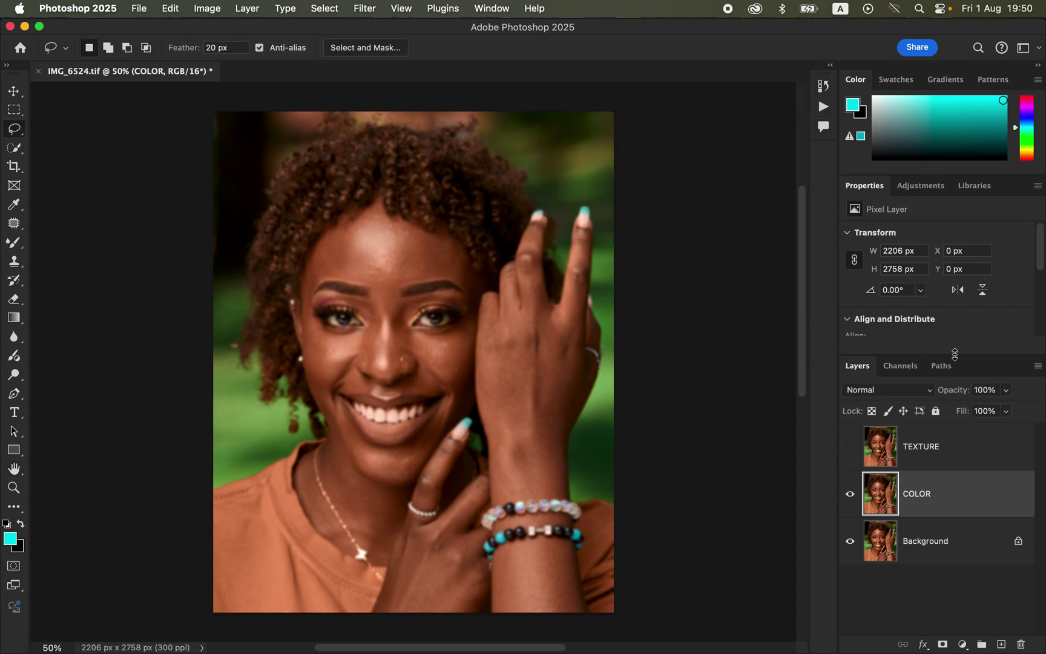
Step: Make the TEXTURE layer active and show it again
{"action": "left_click", "coordinate": [944, 455]}
{"action": "left_click", "coordinate": [851, 451]}
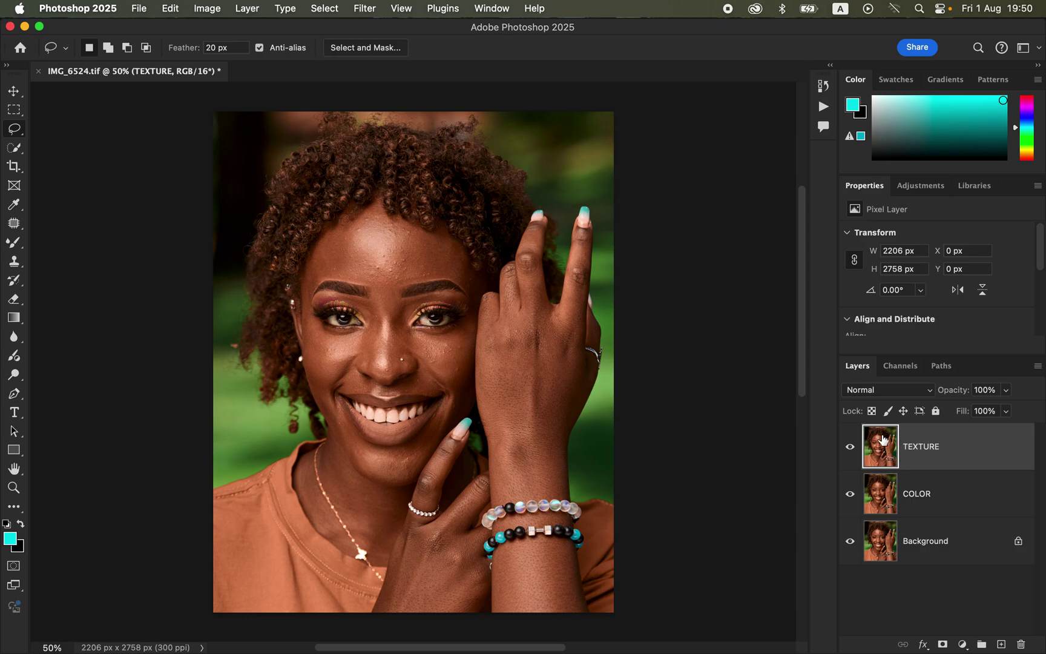
{"action": "left_click", "coordinate": [210, 8]}
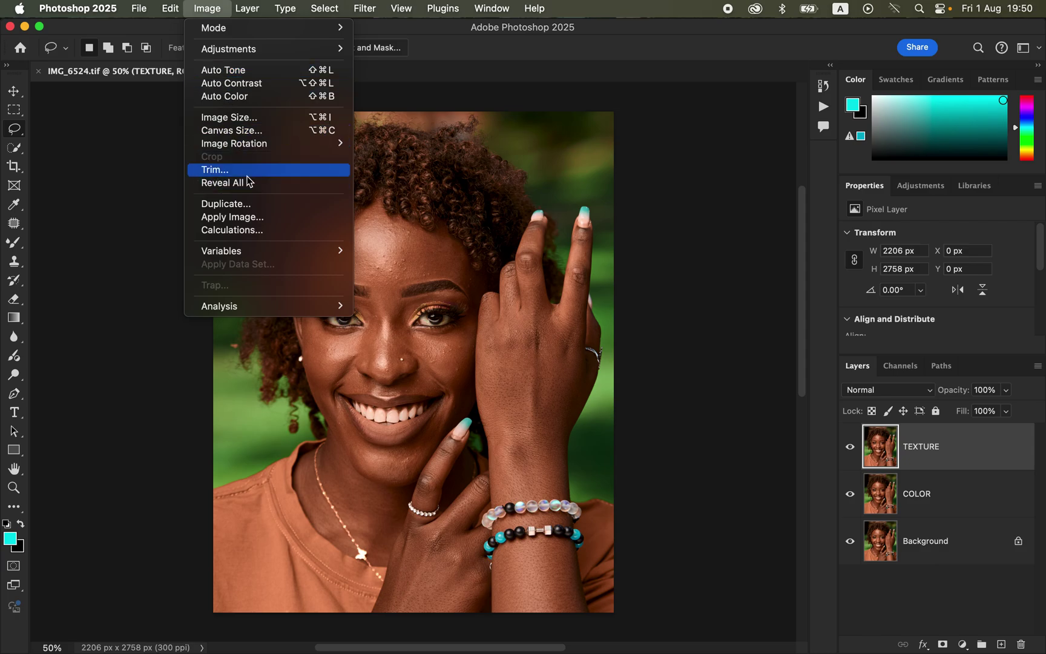
{"action": "left_click", "coordinate": [249, 117]}
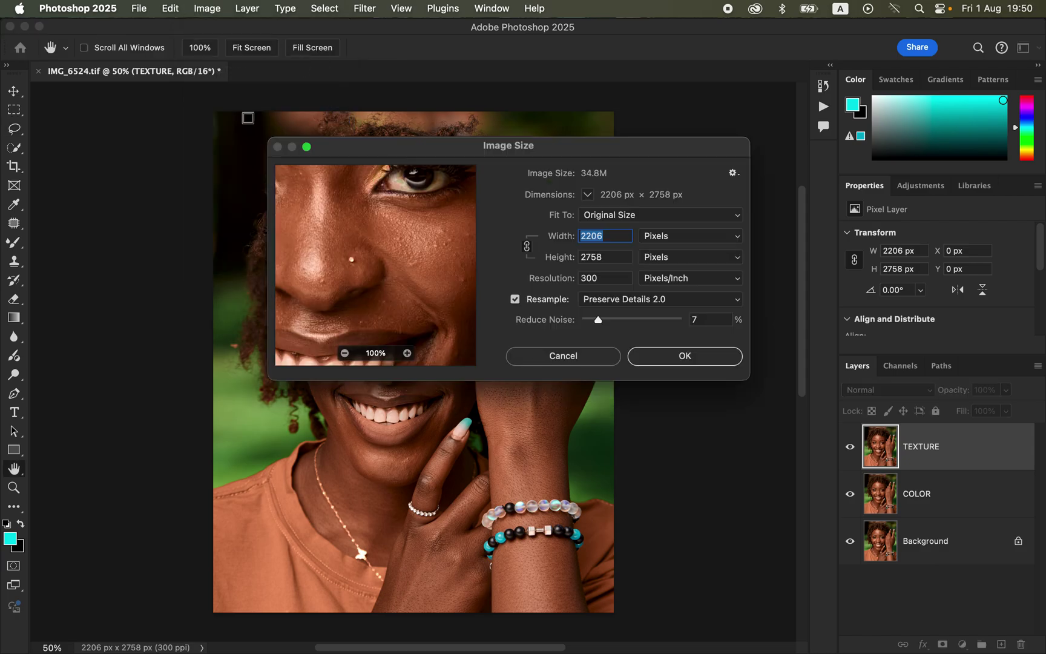
{"action": "left_click", "coordinate": [584, 355]}
{"action": "key", "text": "l"}
Step: Open Apply Image for the TEXTURE layer and choose the COLOR layer, RGB channel and Add blending
{"action": "left_click", "coordinate": [207, 8]}
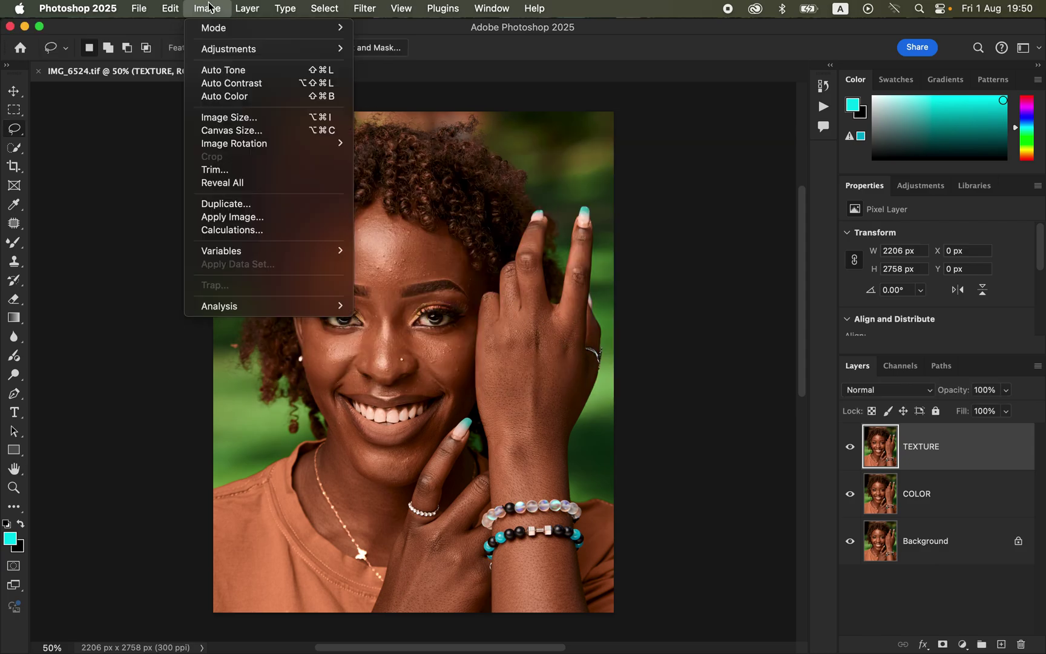
{"action": "left_click", "coordinate": [254, 216]}
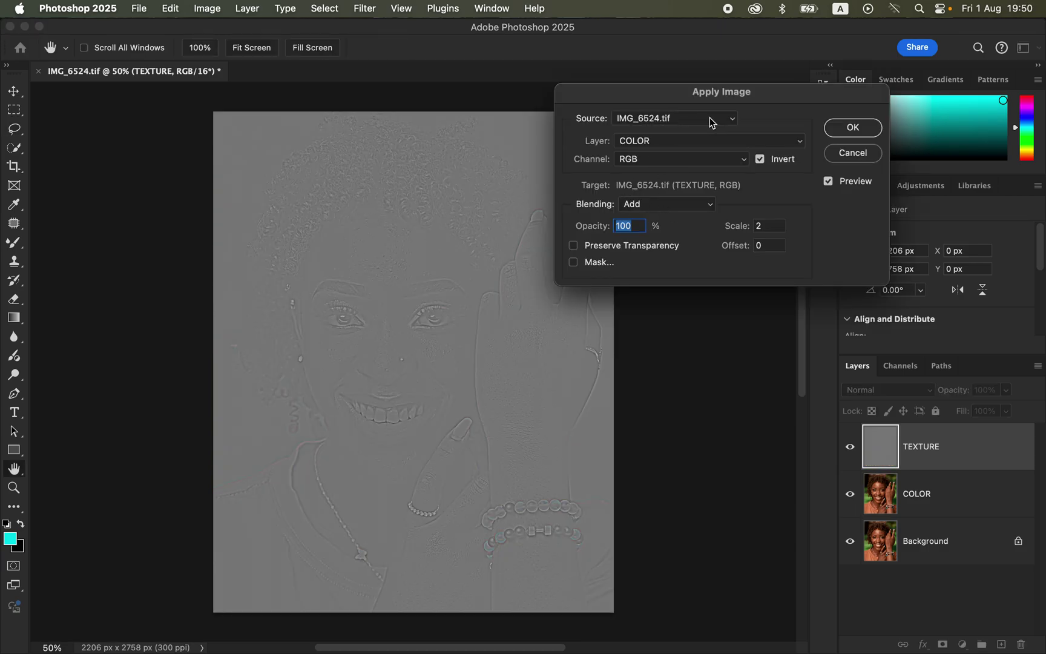
{"action": "left_click", "coordinate": [666, 145]}
{"action": "left_click", "coordinate": [666, 143]}
{"action": "left_click", "coordinate": [652, 161]}
{"action": "left_click", "coordinate": [653, 163]}
{"action": "left_click", "coordinate": [647, 206]}
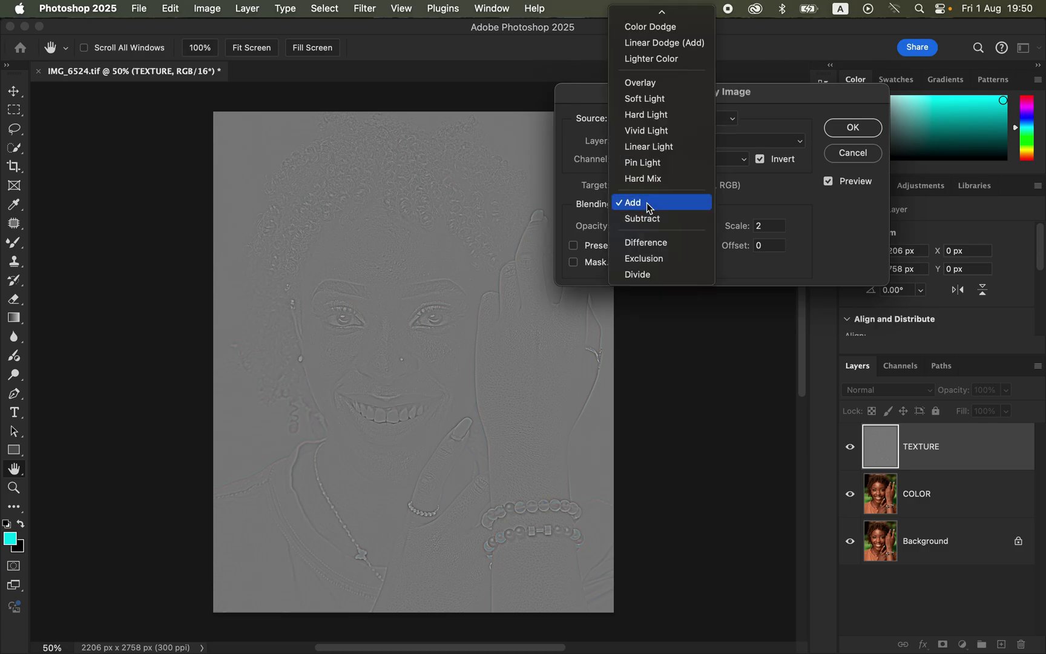
{"action": "left_click", "coordinate": [647, 206]}
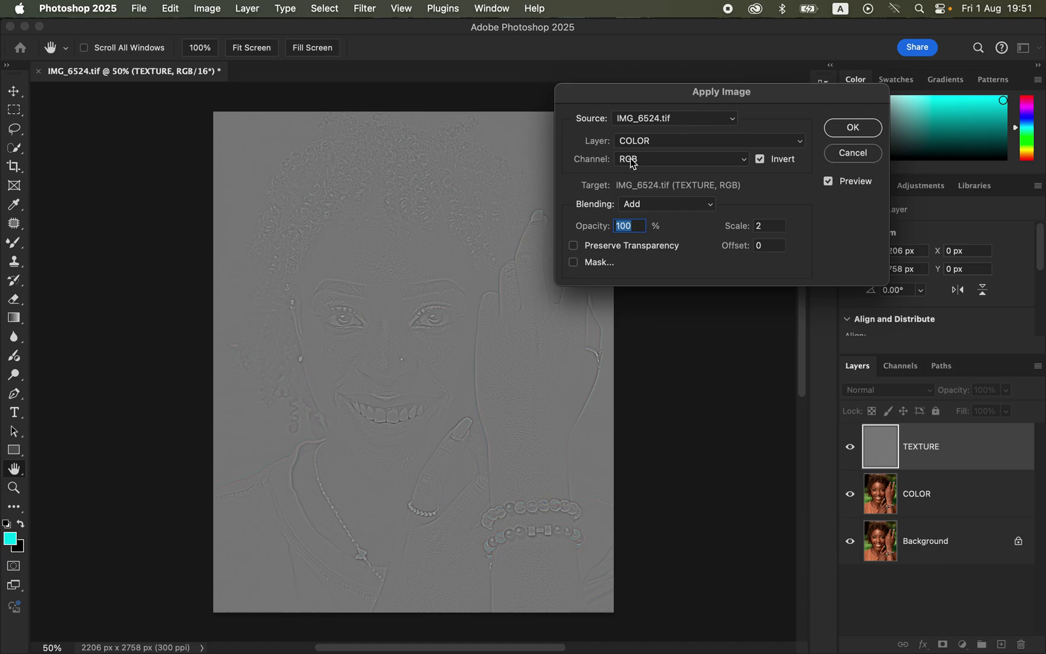
Step: Try Subtract blending with Invert turned off, keeping the RGB channel of the COLOR layer as the source
{"action": "left_click", "coordinate": [659, 206]}
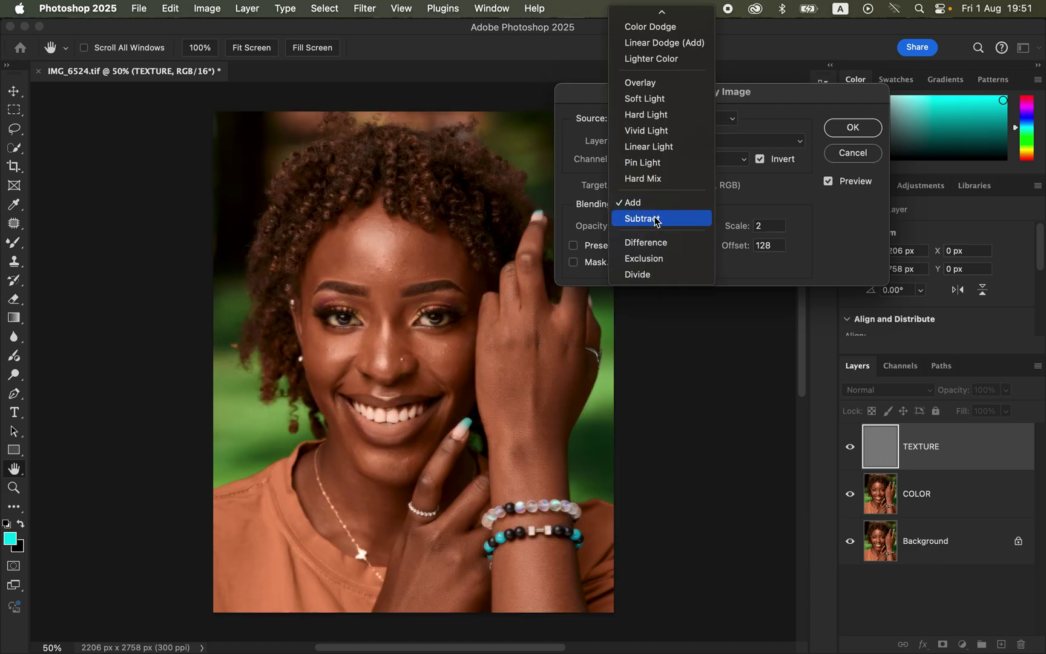
{"action": "left_click", "coordinate": [656, 220]}
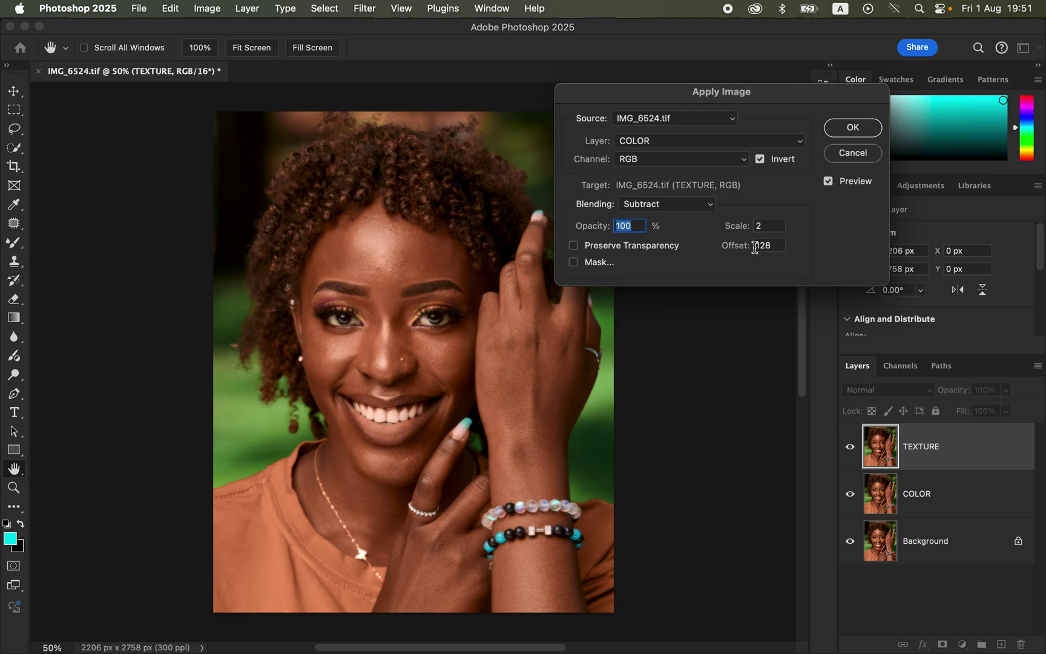
{"action": "left_click", "coordinate": [759, 159]}
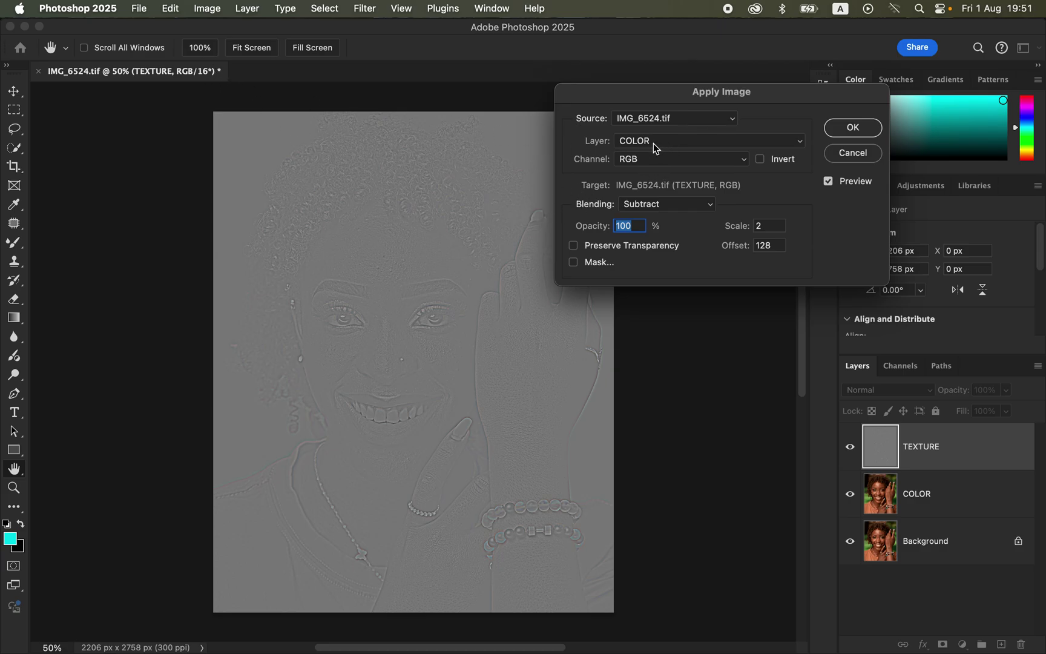
{"action": "left_click", "coordinate": [657, 161]}
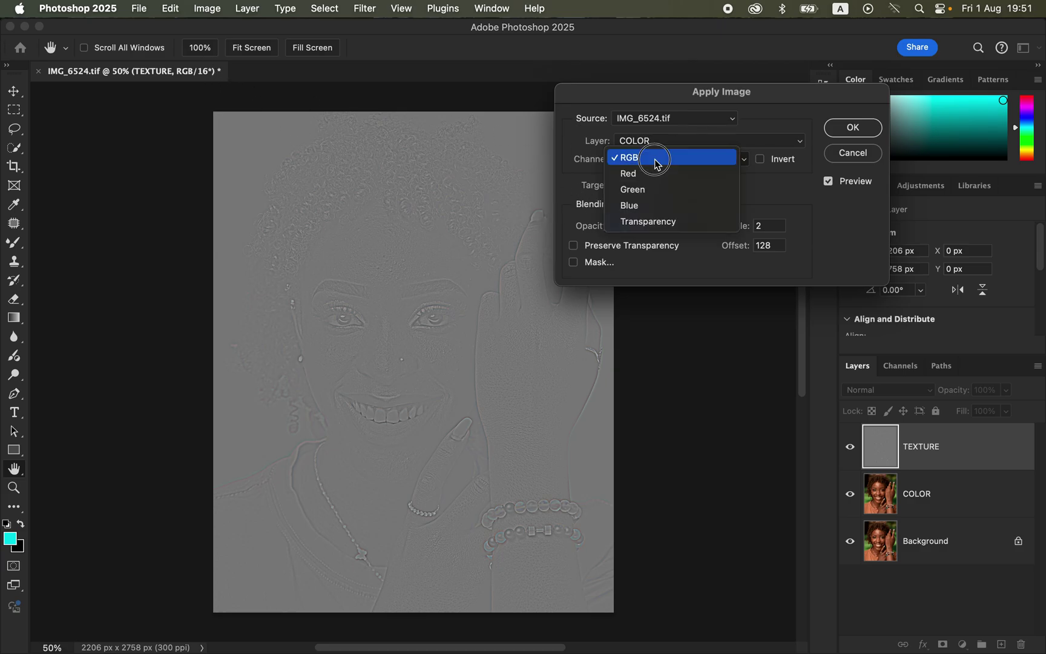
{"action": "left_click", "coordinate": [660, 165]}
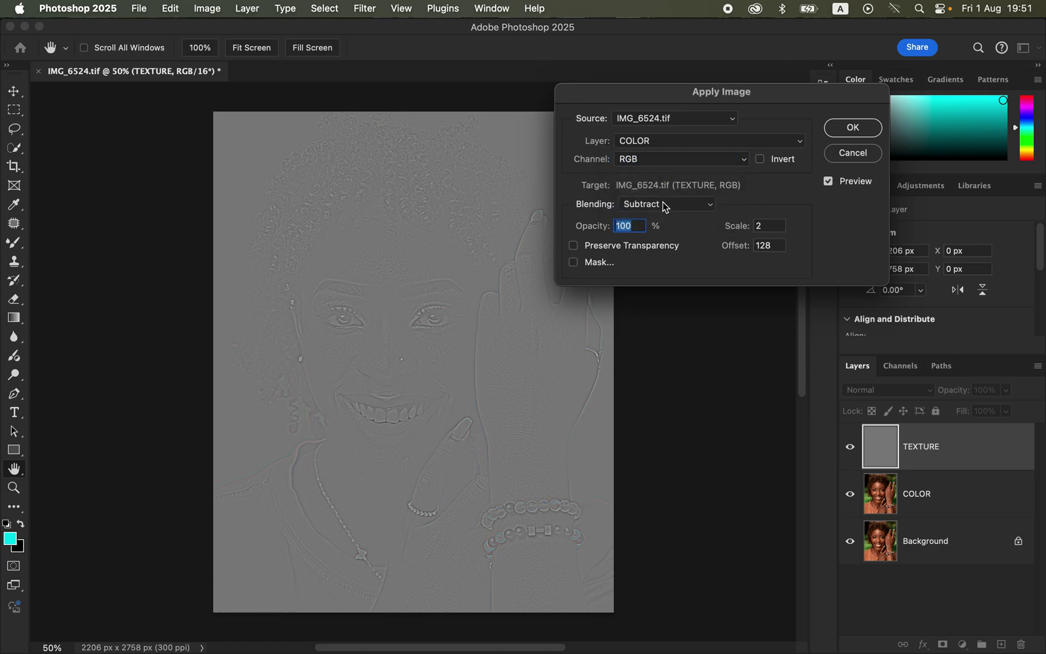
Step: Apply the COLOR layer to TEXTURE with Add blending and Invert on, and set TEXTURE's blend mode to Linear Light
{"action": "left_click", "coordinate": [666, 207]}
{"action": "left_click", "coordinate": [665, 192]}
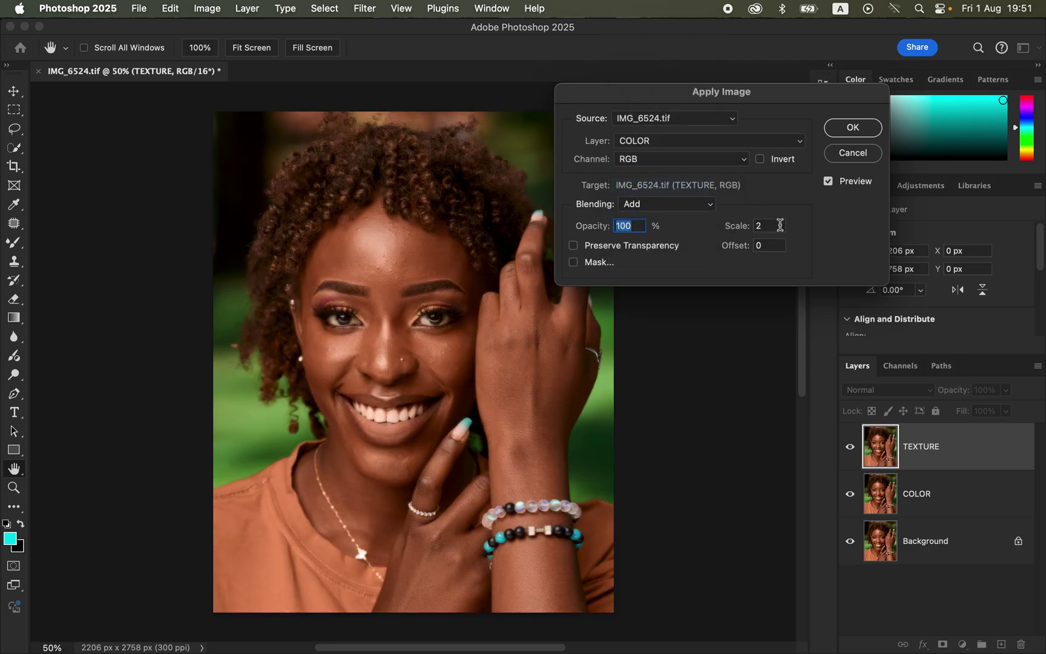
{"action": "left_click", "coordinate": [760, 160]}
{"action": "left_click", "coordinate": [855, 129]}
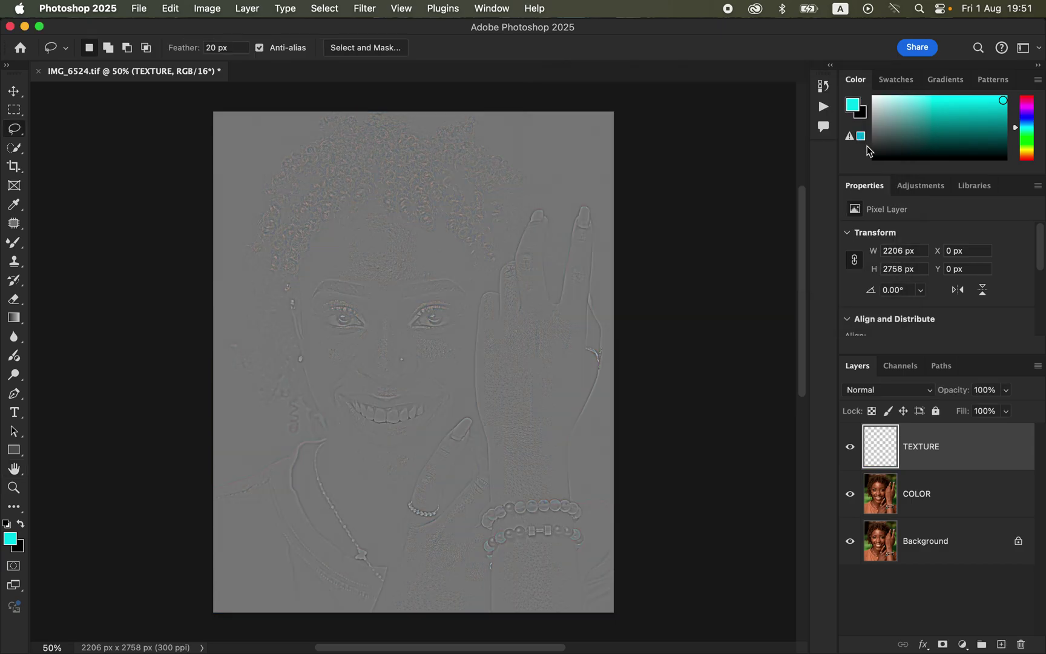
{"action": "left_click", "coordinate": [908, 390]}
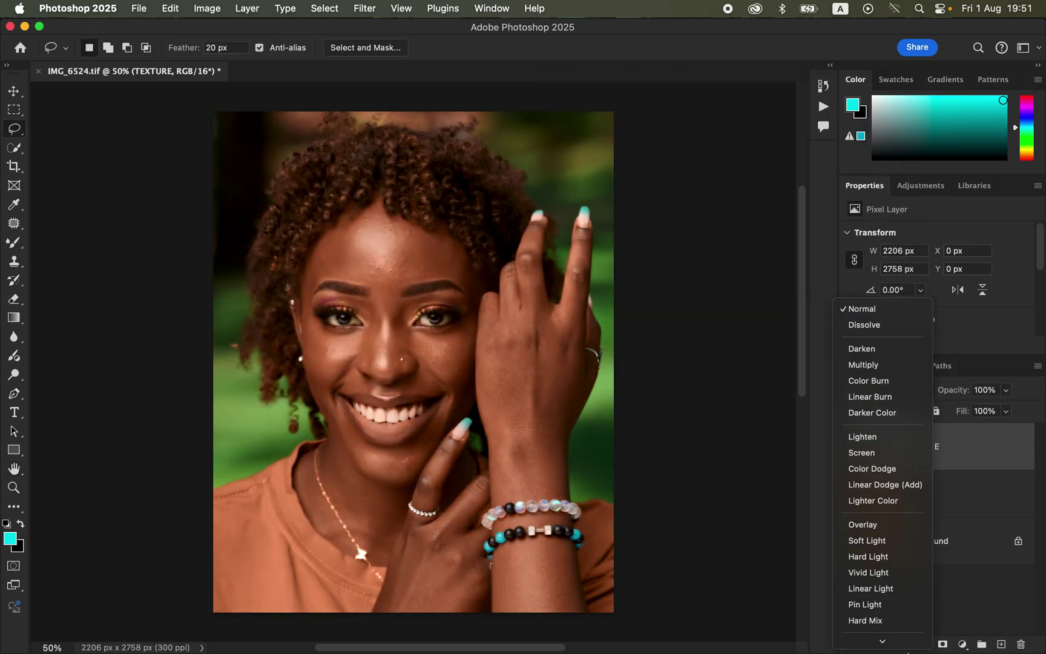
{"action": "left_click", "coordinate": [892, 524]}
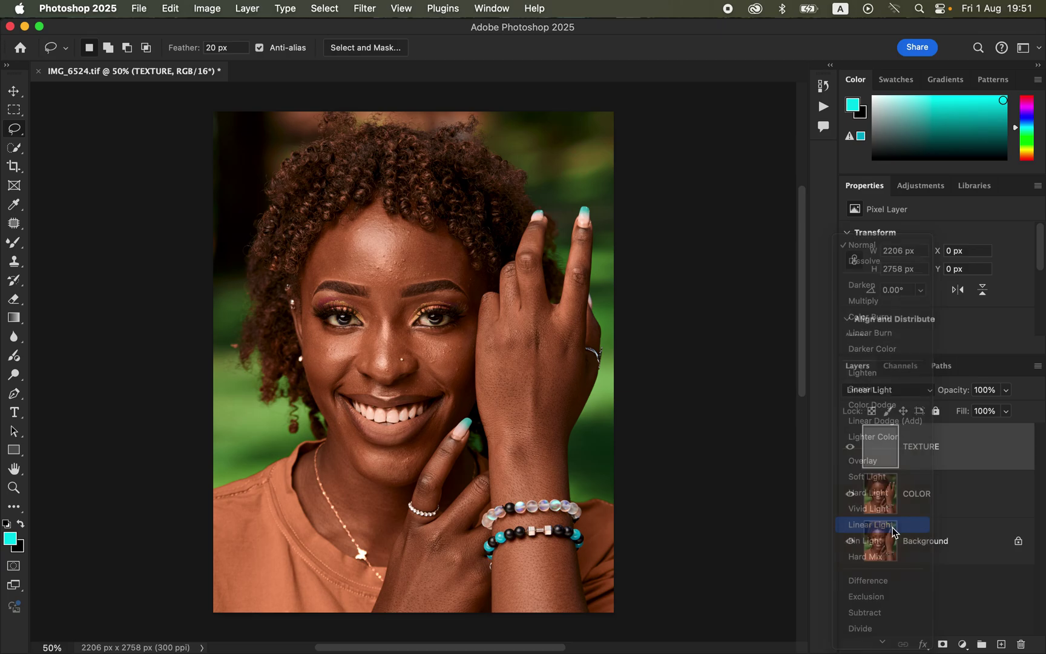
Step: Group the TEXTURE and COLOR layers and name the group FS
{"action": "left_click", "coordinate": [963, 497], "text": "shift"}
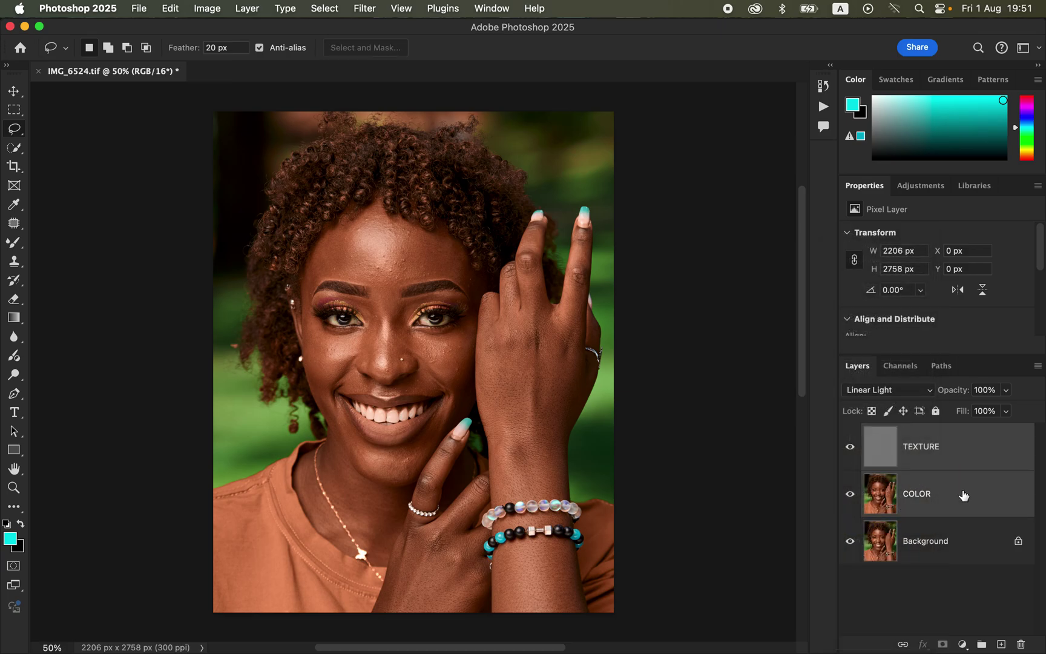
{"action": "left_click_drag", "start_coordinate": [971, 459], "coordinate": [981, 643]}
{"action": "double_click", "coordinate": [908, 431]}
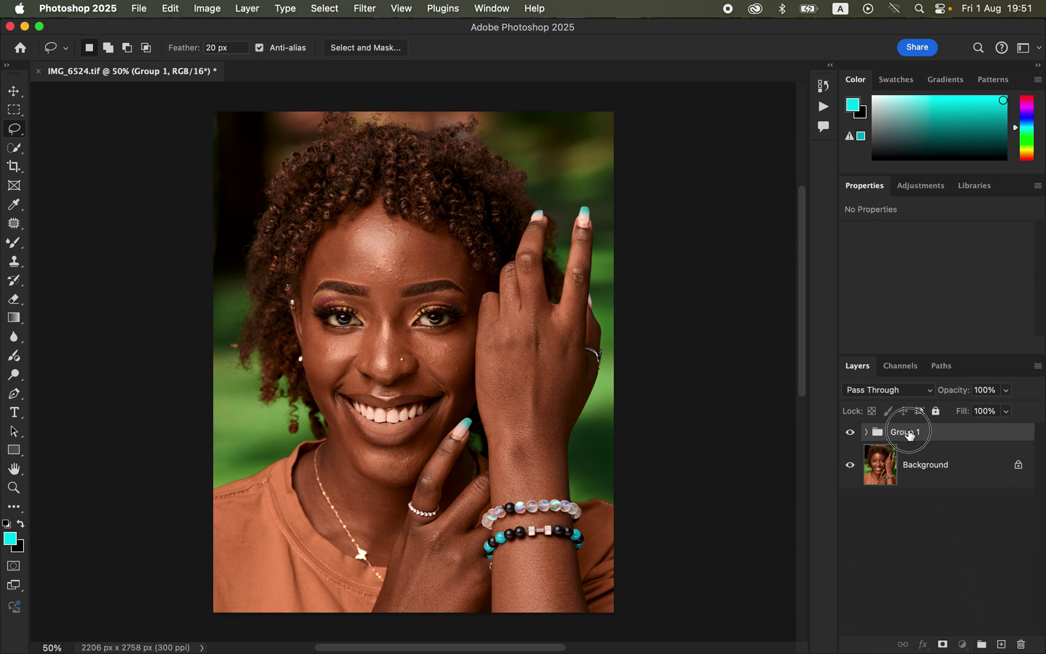
{"action": "type", "text": "F"}
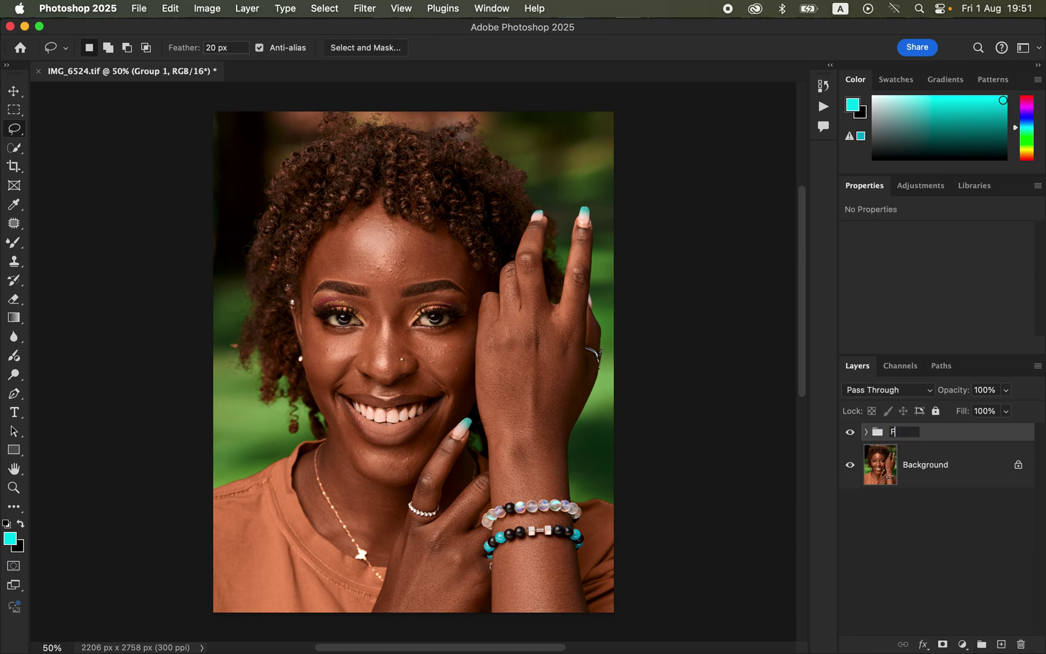
{"action": "type", "text": "S"}
{"action": "key", "text": "Return"}
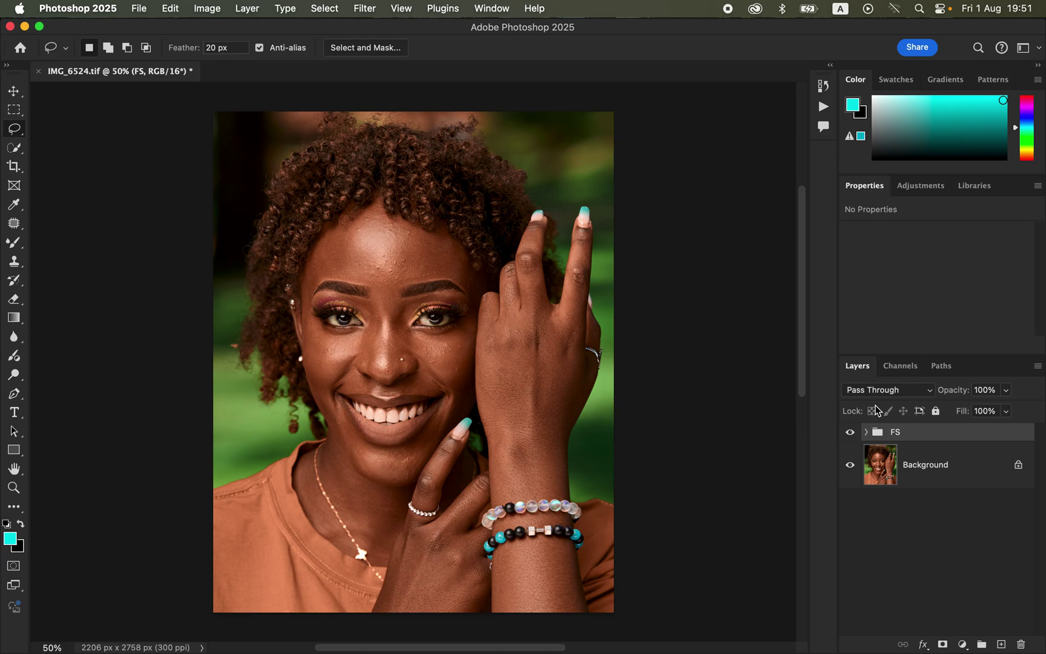
Step: Expand the FS group, make the COLOR layer active and hide the TEXTURE layer
{"action": "left_click", "coordinate": [866, 433]}
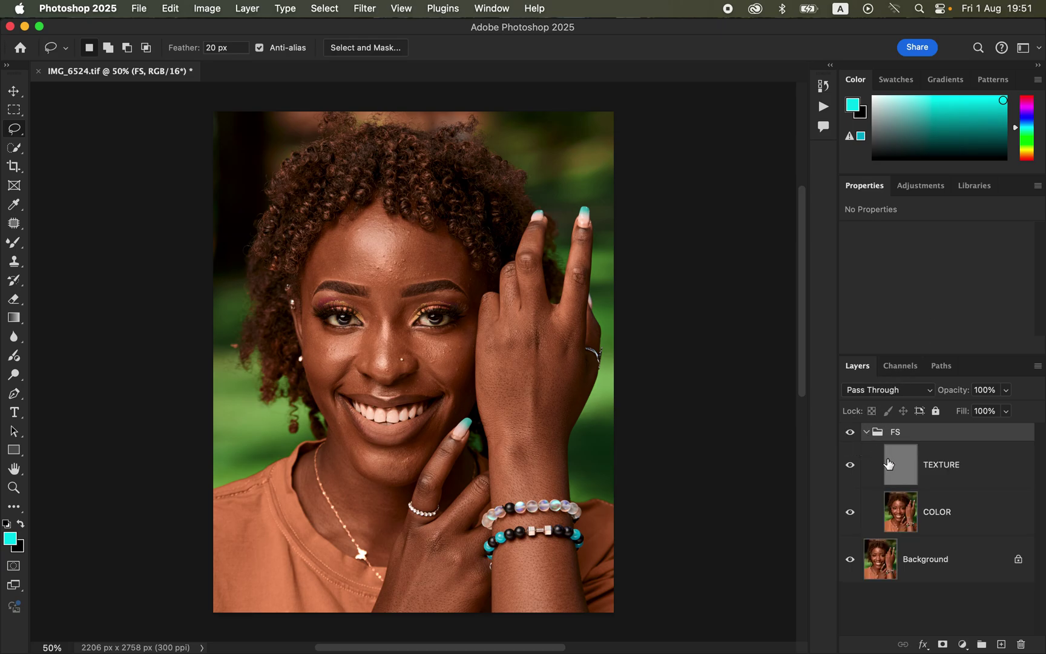
{"action": "left_click", "coordinate": [955, 522]}
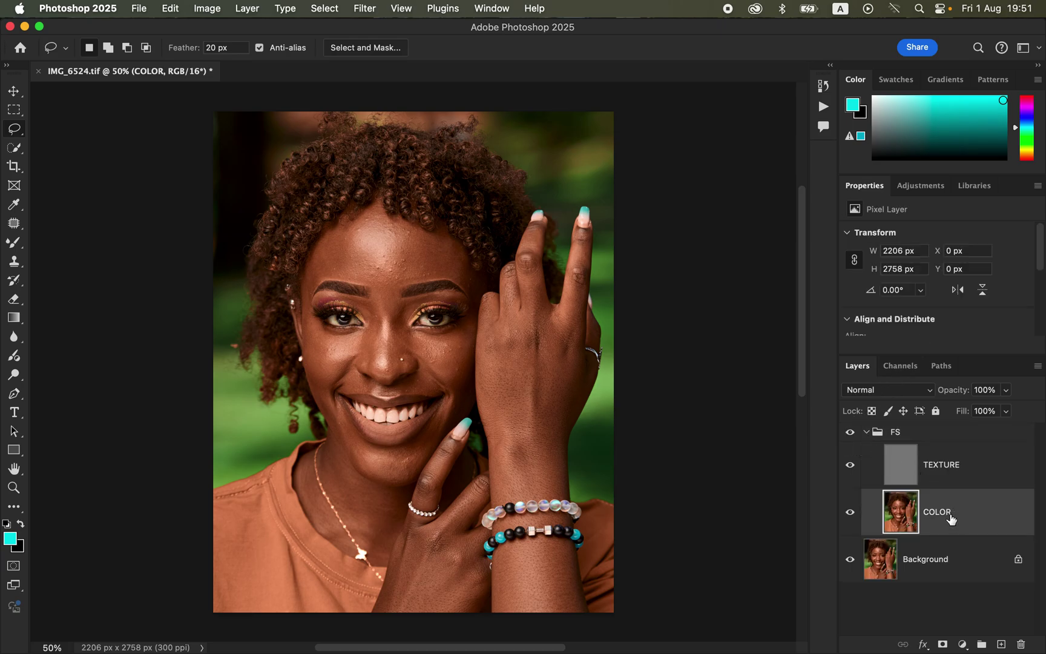
{"action": "left_click", "coordinate": [851, 467]}
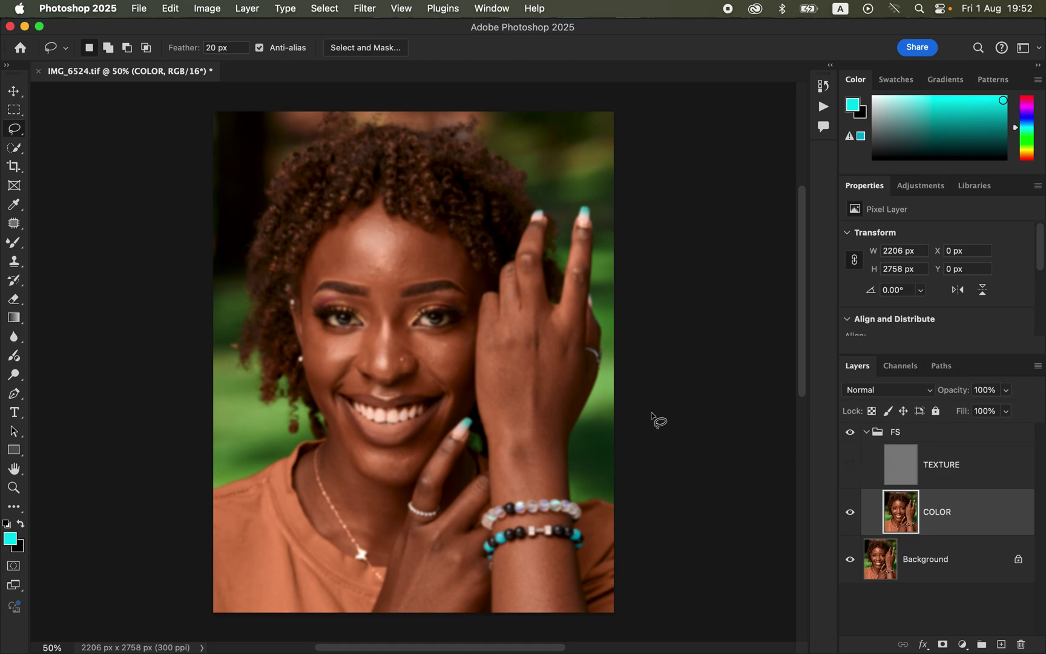
Step: Set up the Mixer Brush with a soft round 175 px tip and smooth the forehead tones on the COLOR layer
{"action": "left_click", "coordinate": [14, 243]}
{"action": "left_click", "coordinate": [72, 281]}
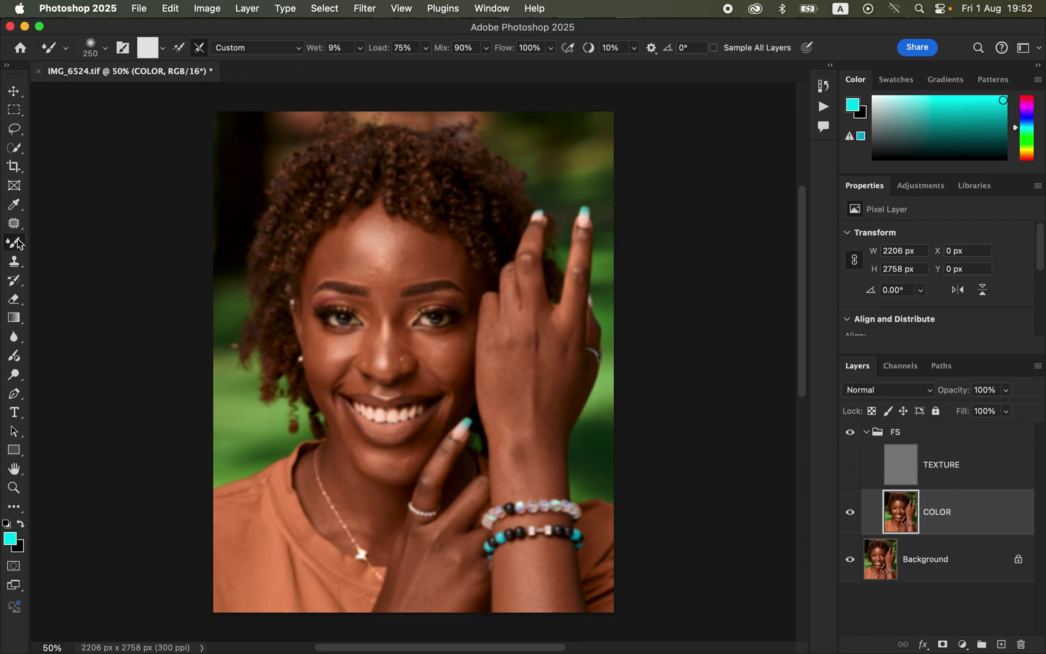
{"action": "left_click", "coordinate": [105, 49]}
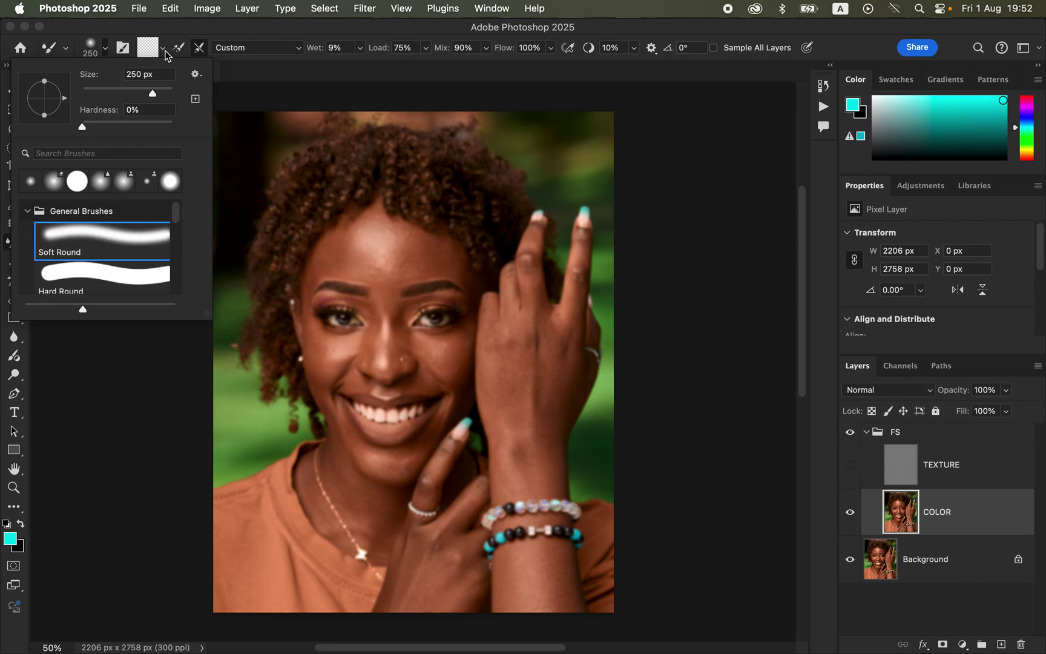
{"action": "left_click", "coordinate": [163, 53]}
{"action": "left_click", "coordinate": [165, 79]}
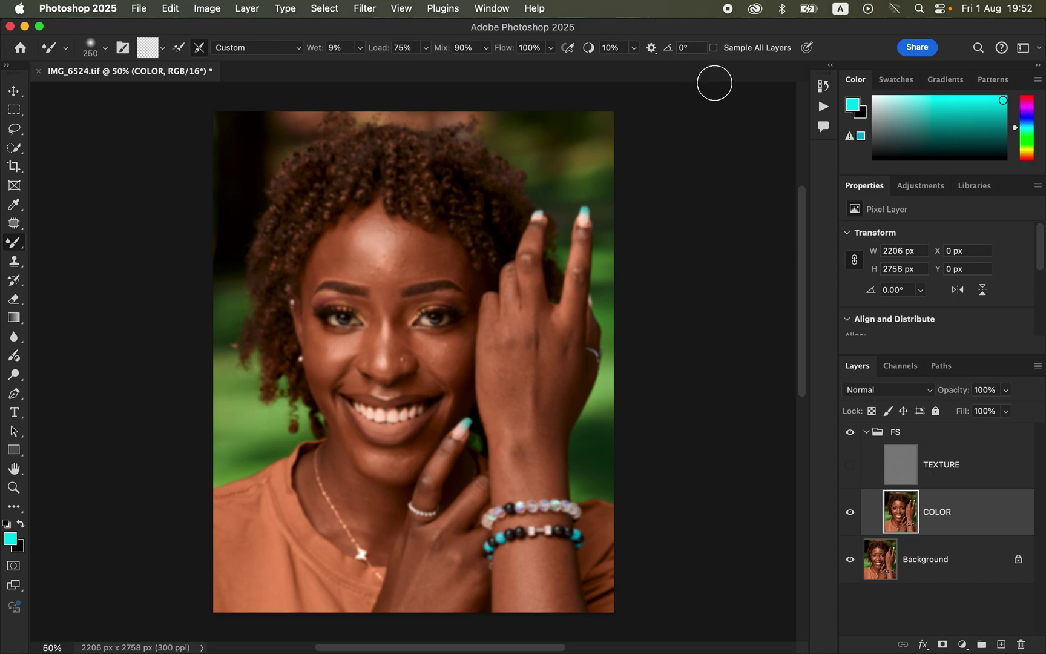
{"action": "key", "text": "bracketleft"}
{"action": "key", "text": "bracketleft"}
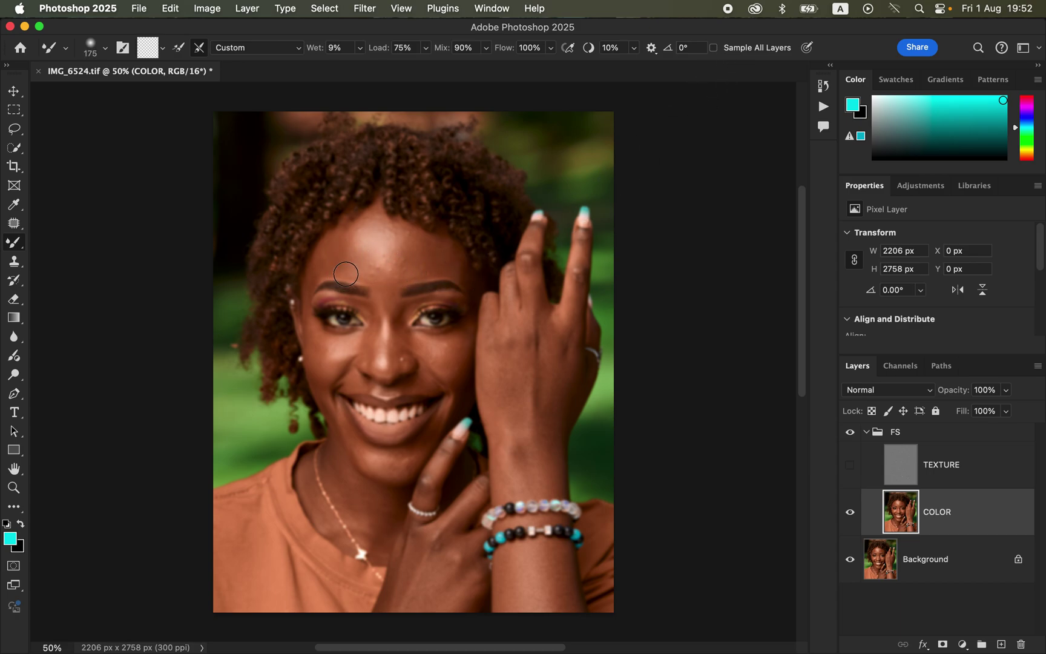
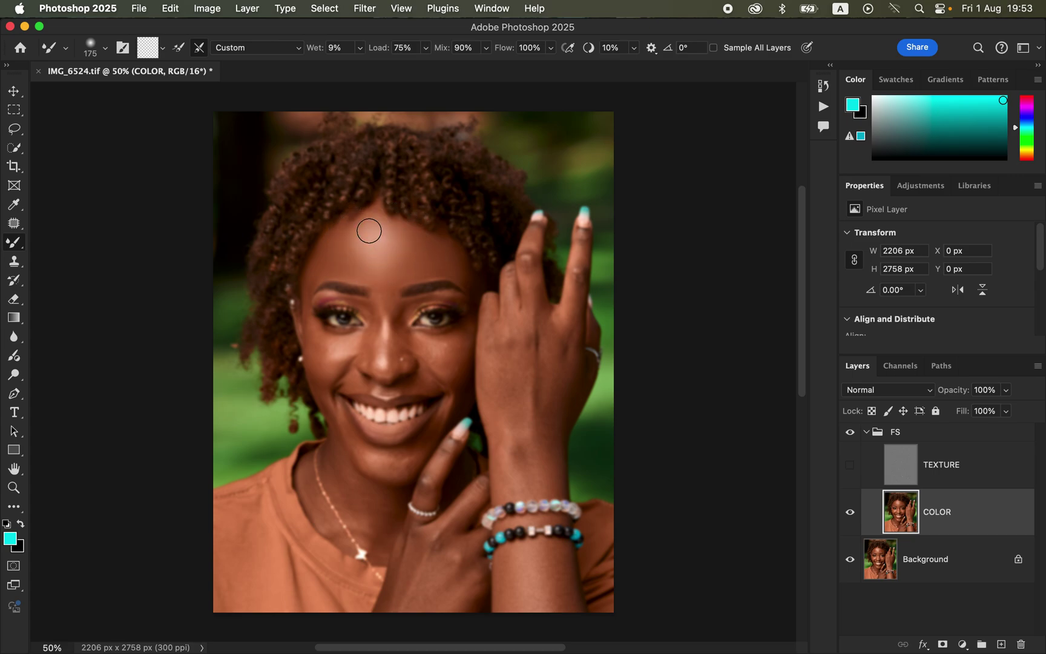
Step: Blend the skin tones of the cheeks, under-eyes, nose, brow area and chin with a smaller Mixer Brush between 90 and 125 px
{"action": "key", "text": "bracketleft"}
{"action": "mouse_move", "coordinate": [315, 340]}
{"action": "left_mouse_down"}
{"action": "mouse_move", "coordinate": [303, 282]}
{"action": "mouse_move", "coordinate": [322, 365]}
{"action": "mouse_move", "coordinate": [344, 343]}
{"action": "mouse_move", "coordinate": [334, 341]}
{"action": "mouse_move", "coordinate": [354, 341]}
{"action": "mouse_move", "coordinate": [327, 345]}
{"action": "mouse_move", "coordinate": [319, 362]}
{"action": "left_mouse_up"}
{"action": "mouse_move", "coordinate": [439, 351]}
{"action": "left_mouse_down"}
{"action": "mouse_move", "coordinate": [443, 353]}
{"action": "mouse_move", "coordinate": [428, 342]}
{"action": "mouse_move", "coordinate": [453, 340]}
{"action": "mouse_move", "coordinate": [449, 358]}
{"action": "mouse_move", "coordinate": [466, 329]}
{"action": "mouse_move", "coordinate": [448, 372]}
{"action": "mouse_move", "coordinate": [467, 335]}
{"action": "mouse_move", "coordinate": [451, 365]}
{"action": "mouse_move", "coordinate": [426, 342]}
{"action": "mouse_move", "coordinate": [441, 343]}
{"action": "mouse_move", "coordinate": [415, 340]}
{"action": "mouse_move", "coordinate": [459, 338]}
{"action": "mouse_move", "coordinate": [437, 357]}
{"action": "left_mouse_up"}
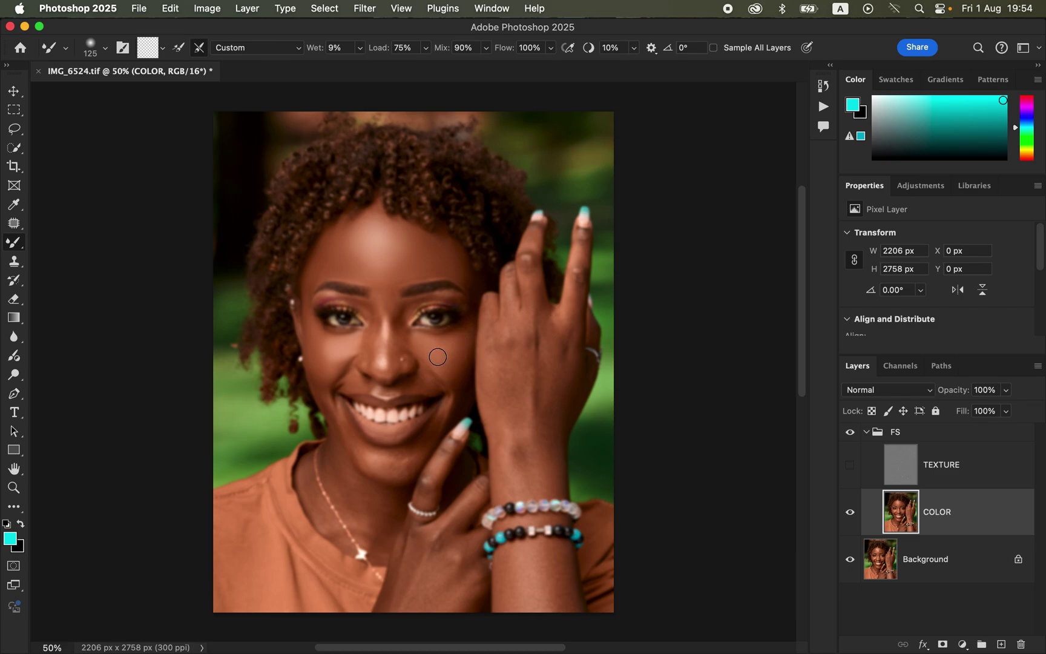
{"action": "left_click_drag", "start_coordinate": [330, 339], "coordinate": [318, 363]}
{"action": "mouse_move", "coordinate": [373, 316]}
{"action": "left_mouse_down"}
{"action": "mouse_move", "coordinate": [374, 363]}
{"action": "mouse_move", "coordinate": [373, 317]}
{"action": "mouse_move", "coordinate": [400, 320]}
{"action": "mouse_move", "coordinate": [395, 362]}
{"action": "mouse_move", "coordinate": [398, 315]}
{"action": "mouse_move", "coordinate": [398, 368]}
{"action": "mouse_move", "coordinate": [399, 326]}
{"action": "mouse_move", "coordinate": [378, 287]}
{"action": "mouse_move", "coordinate": [383, 362]}
{"action": "mouse_move", "coordinate": [383, 350]}
{"action": "mouse_move", "coordinate": [365, 381]}
{"action": "mouse_move", "coordinate": [346, 377]}
{"action": "mouse_move", "coordinate": [356, 386]}
{"action": "mouse_move", "coordinate": [433, 381]}
{"action": "mouse_move", "coordinate": [400, 345]}
{"action": "mouse_move", "coordinate": [399, 361]}
{"action": "mouse_move", "coordinate": [400, 338]}
{"action": "mouse_move", "coordinate": [395, 355]}
{"action": "mouse_move", "coordinate": [379, 287]}
{"action": "mouse_move", "coordinate": [446, 276]}
{"action": "left_mouse_up"}
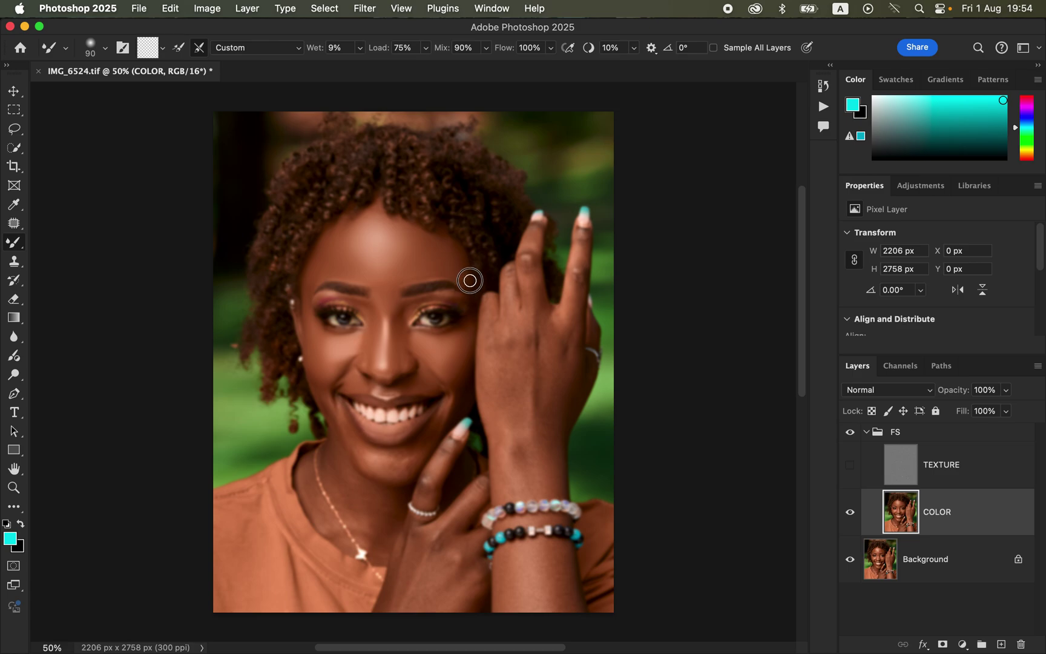
{"action": "left_click_drag", "start_coordinate": [375, 339], "coordinate": [325, 343]}
{"action": "mouse_move", "coordinate": [369, 458]}
{"action": "left_mouse_down"}
{"action": "mouse_move", "coordinate": [407, 460]}
{"action": "mouse_move", "coordinate": [381, 463]}
{"action": "mouse_move", "coordinate": [341, 427]}
{"action": "left_mouse_up"}
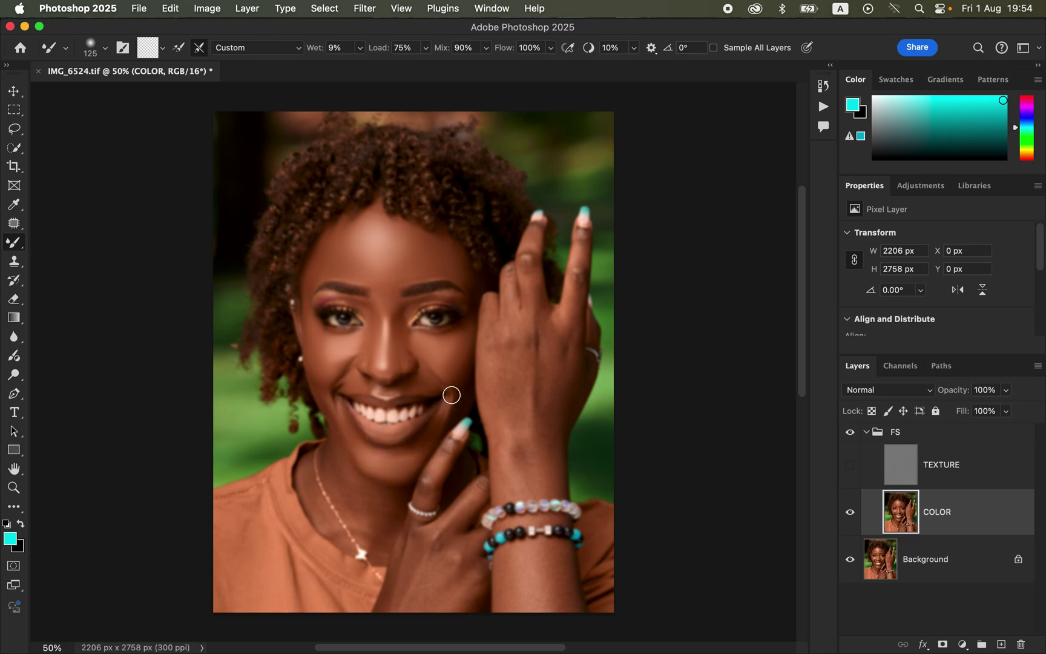
{"action": "left_click_drag", "start_coordinate": [434, 346], "coordinate": [469, 334]}
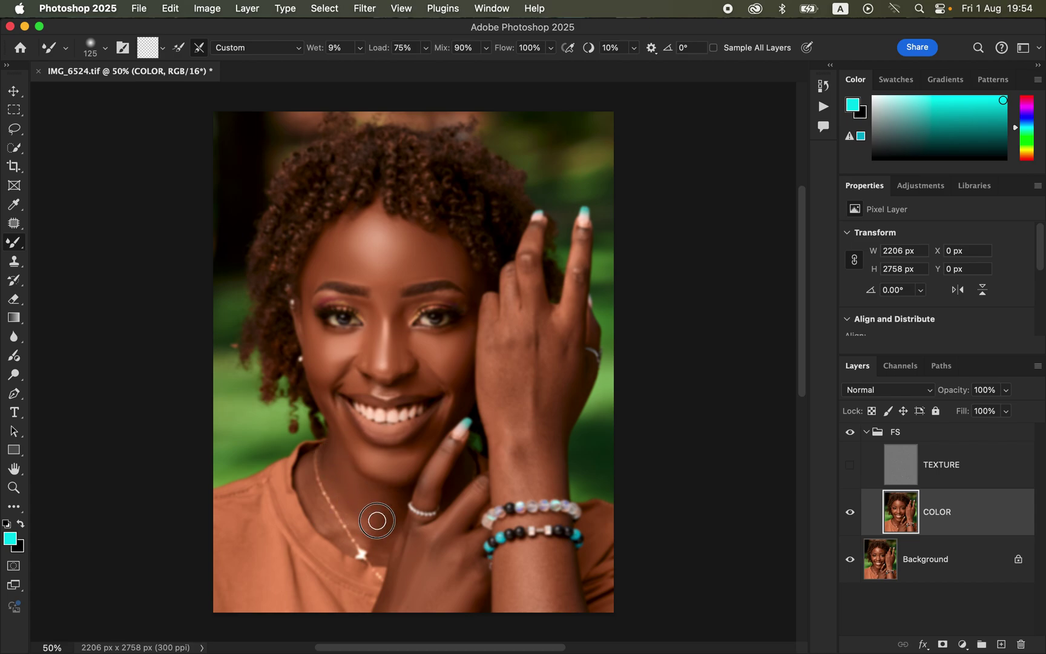
Step: Smooth the skin tones on the neck, raised hand, fingers and forearm with the 125 px Mixer Brush
{"action": "mouse_move", "coordinate": [360, 519]}
{"action": "left_mouse_down"}
{"action": "mouse_move", "coordinate": [369, 514]}
{"action": "mouse_move", "coordinate": [363, 534]}
{"action": "left_mouse_up"}
{"action": "mouse_move", "coordinate": [514, 393]}
{"action": "left_mouse_down"}
{"action": "mouse_move", "coordinate": [496, 357]}
{"action": "mouse_move", "coordinate": [510, 383]}
{"action": "mouse_move", "coordinate": [516, 349]}
{"action": "mouse_move", "coordinate": [533, 362]}
{"action": "mouse_move", "coordinate": [529, 326]}
{"action": "mouse_move", "coordinate": [532, 393]}
{"action": "mouse_move", "coordinate": [549, 395]}
{"action": "mouse_move", "coordinate": [550, 345]}
{"action": "mouse_move", "coordinate": [544, 412]}
{"action": "mouse_move", "coordinate": [567, 351]}
{"action": "mouse_move", "coordinate": [556, 421]}
{"action": "mouse_move", "coordinate": [544, 426]}
{"action": "mouse_move", "coordinate": [526, 409]}
{"action": "mouse_move", "coordinate": [523, 459]}
{"action": "mouse_move", "coordinate": [500, 388]}
{"action": "mouse_move", "coordinate": [497, 432]}
{"action": "mouse_move", "coordinate": [505, 472]}
{"action": "mouse_move", "coordinate": [501, 457]}
{"action": "mouse_move", "coordinate": [535, 443]}
{"action": "mouse_move", "coordinate": [548, 484]}
{"action": "mouse_move", "coordinate": [551, 416]}
{"action": "mouse_move", "coordinate": [517, 483]}
{"action": "mouse_move", "coordinate": [508, 377]}
{"action": "mouse_move", "coordinate": [510, 278]}
{"action": "mouse_move", "coordinate": [529, 283]}
{"action": "mouse_move", "coordinate": [534, 304]}
{"action": "mouse_move", "coordinate": [535, 225]}
{"action": "left_mouse_up"}
{"action": "mouse_move", "coordinate": [578, 269]}
{"action": "left_mouse_down"}
{"action": "mouse_move", "coordinate": [579, 245]}
{"action": "mouse_move", "coordinate": [576, 290]}
{"action": "left_mouse_up"}
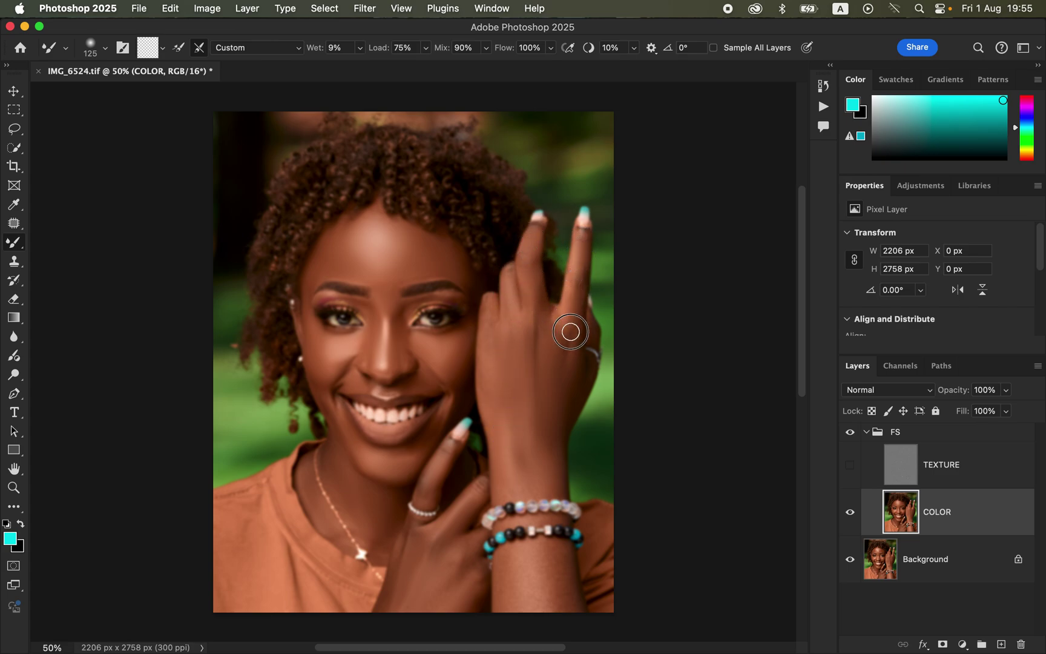
{"action": "left_click_drag", "start_coordinate": [568, 322], "coordinate": [576, 387]}
{"action": "mouse_move", "coordinate": [511, 559]}
{"action": "left_mouse_down"}
{"action": "mouse_move", "coordinate": [509, 572]}
{"action": "mouse_move", "coordinate": [526, 553]}
{"action": "mouse_move", "coordinate": [558, 569]}
{"action": "mouse_move", "coordinate": [549, 586]}
{"action": "mouse_move", "coordinate": [540, 554]}
{"action": "mouse_move", "coordinate": [499, 541]}
{"action": "left_mouse_up"}
Step: Show the TEXTURE layer again and compare the portrait with the FS group hidden and shown
{"action": "left_click", "coordinate": [849, 465]}
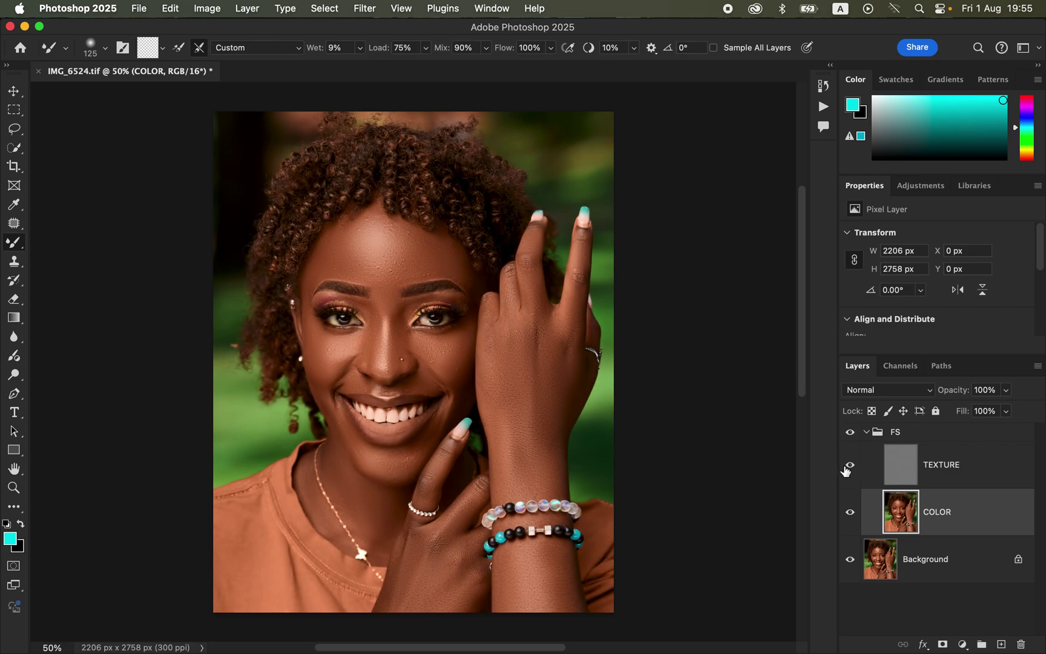
{"action": "left_click", "coordinate": [850, 432]}
{"action": "left_click", "coordinate": [850, 432]}
{"action": "left_click", "coordinate": [850, 432]}
{"action": "left_click", "coordinate": [849, 437]}
Step: Make the TEXTURE layer active and ready the Clone Stamp with a soft round 40 px brush, sampling the current layer
{"action": "left_click", "coordinate": [969, 472]}
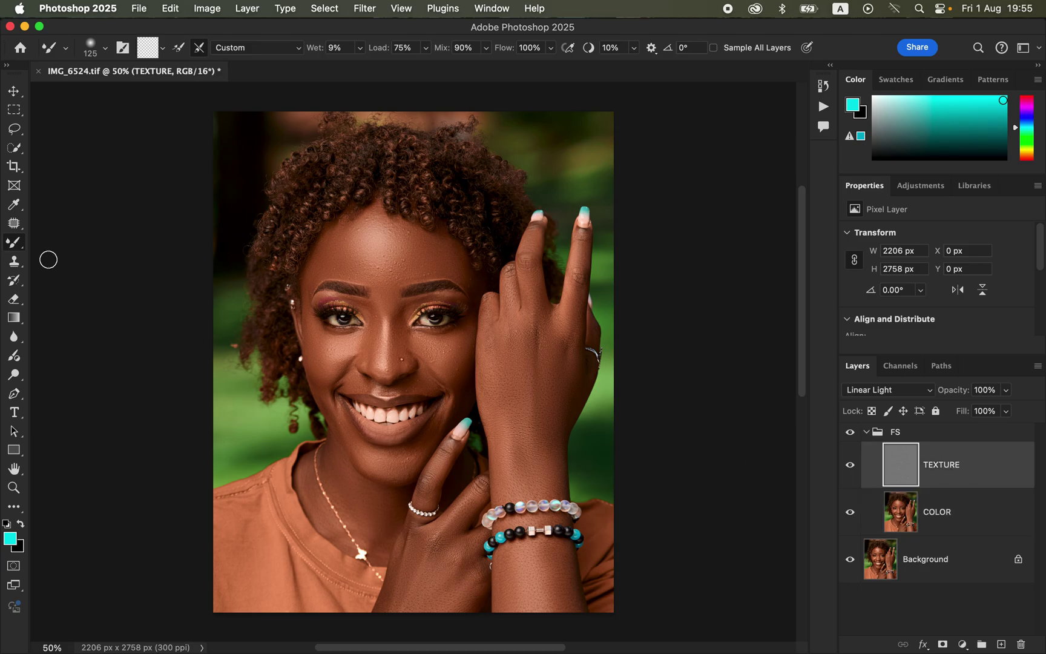
{"action": "left_click", "coordinate": [15, 262]}
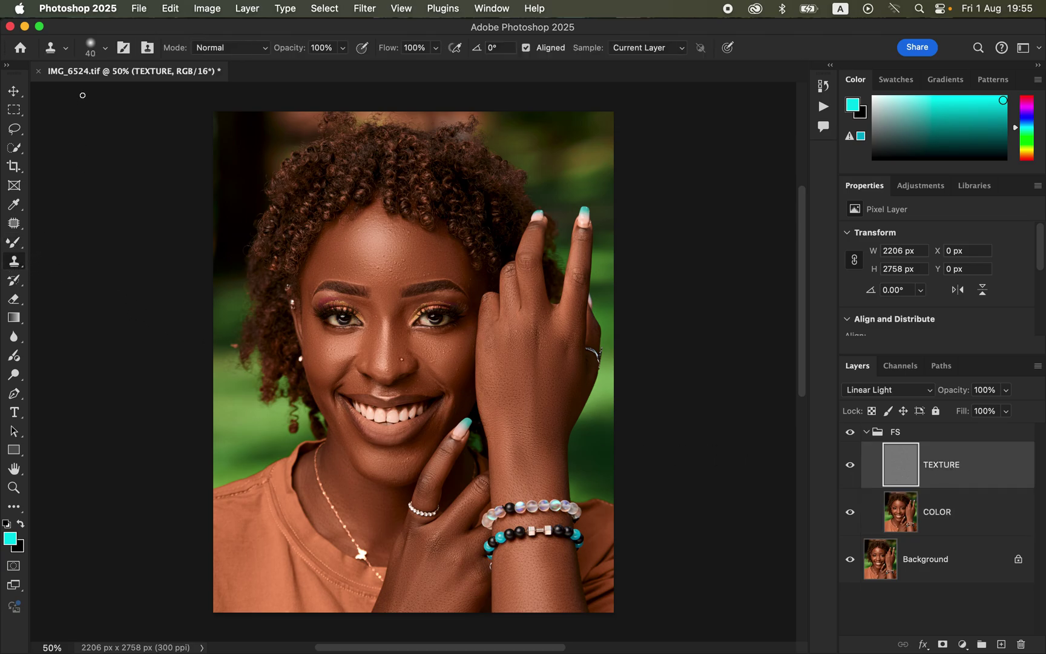
{"action": "left_click", "coordinate": [107, 49]}
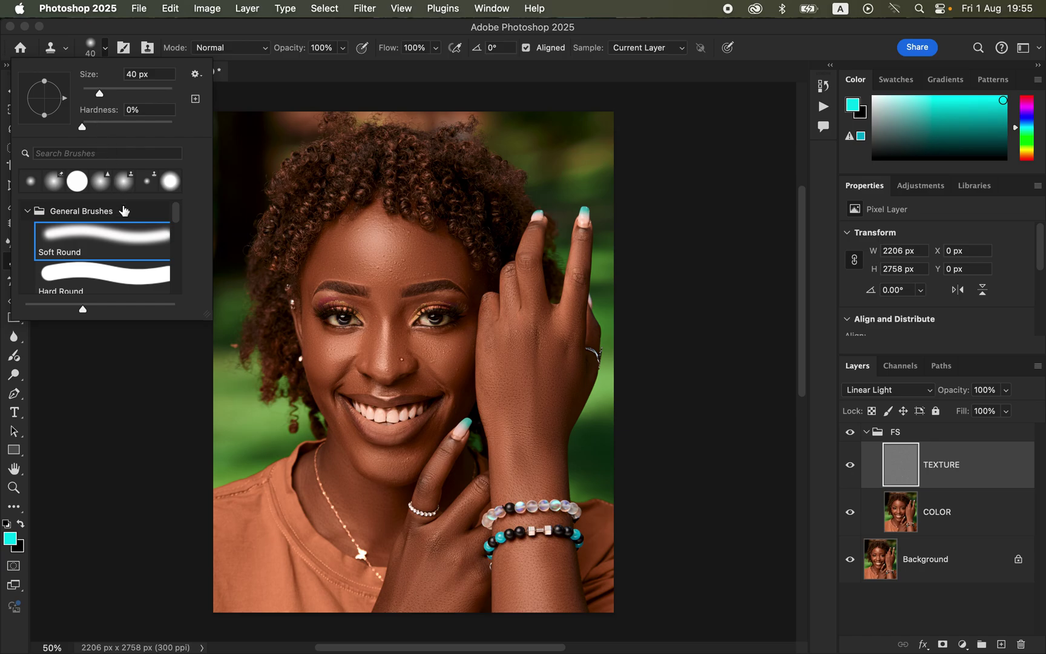
{"action": "left_click", "coordinate": [203, 33]}
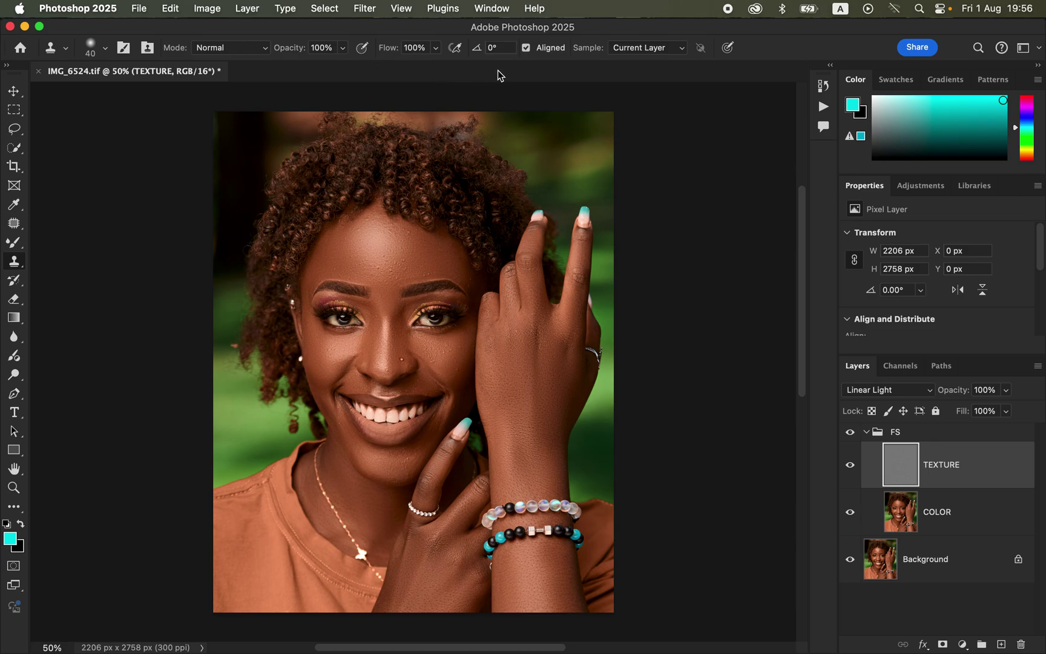
{"action": "left_click", "coordinate": [652, 50]}
{"action": "left_click", "coordinate": [652, 50]}
Step: Clone clean skin texture over the bumps and spots on the forehead with a 30 px Clone Stamp
{"action": "key", "text": "super+equal"}
{"action": "key", "text": "super+equal"}
{"action": "key", "text": "super+equal"}
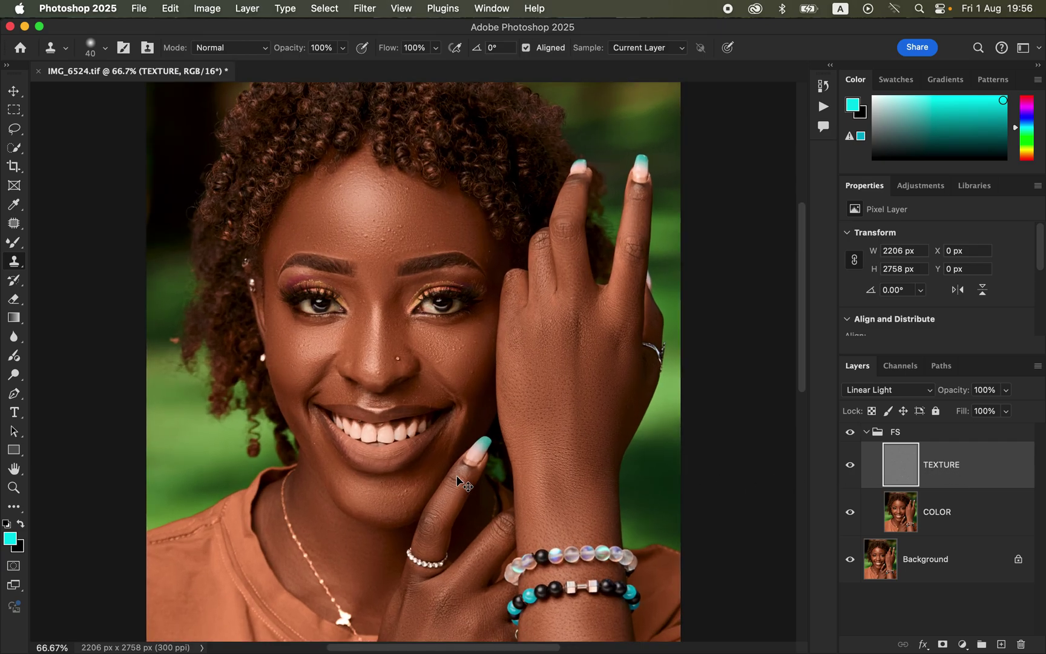
{"action": "scroll", "coordinate": [402, 254], "scroll_direction": "up", "scroll_amount": 10}
{"action": "scroll", "coordinate": [403, 255], "scroll_direction": "left", "scroll_amount": 5}
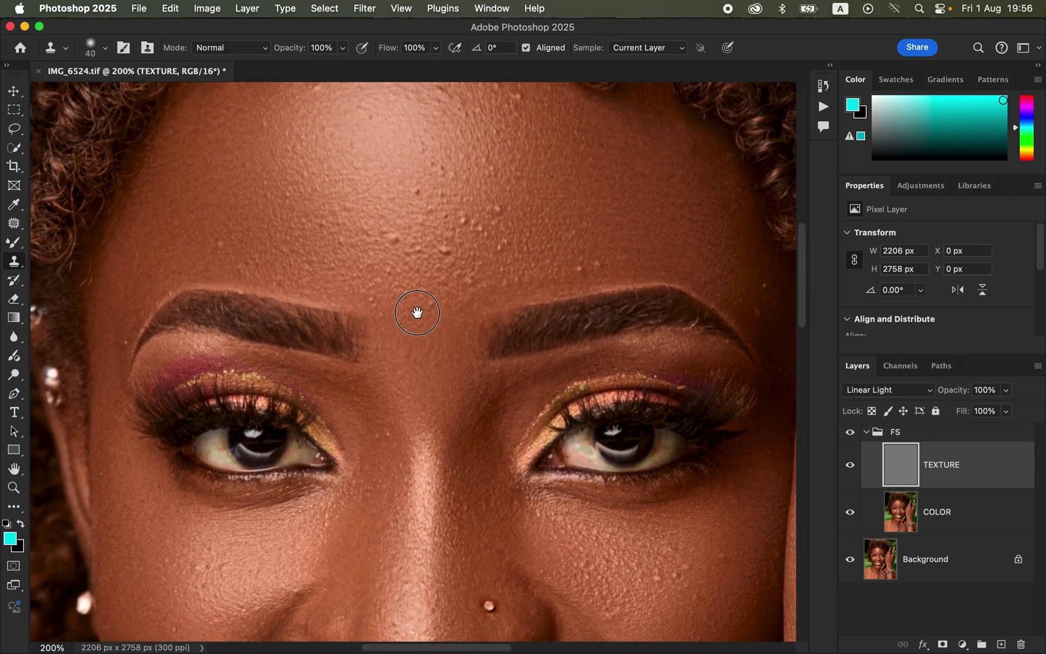
{"action": "scroll", "coordinate": [416, 311], "scroll_direction": "up", "scroll_amount": 3}
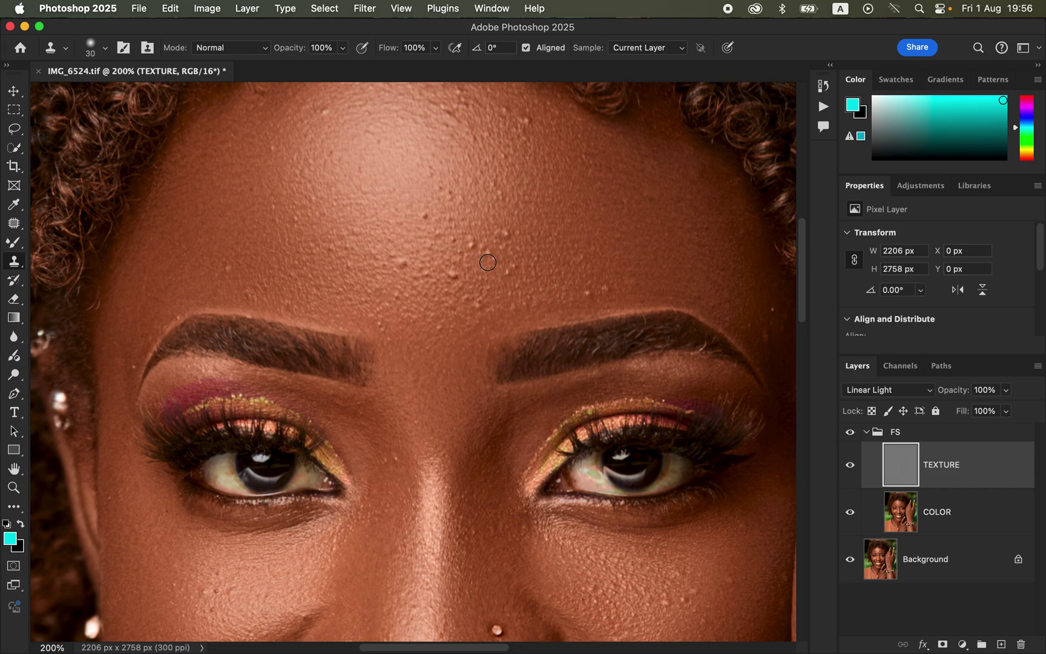
{"action": "left_click", "coordinate": [520, 224], "text": "alt"}
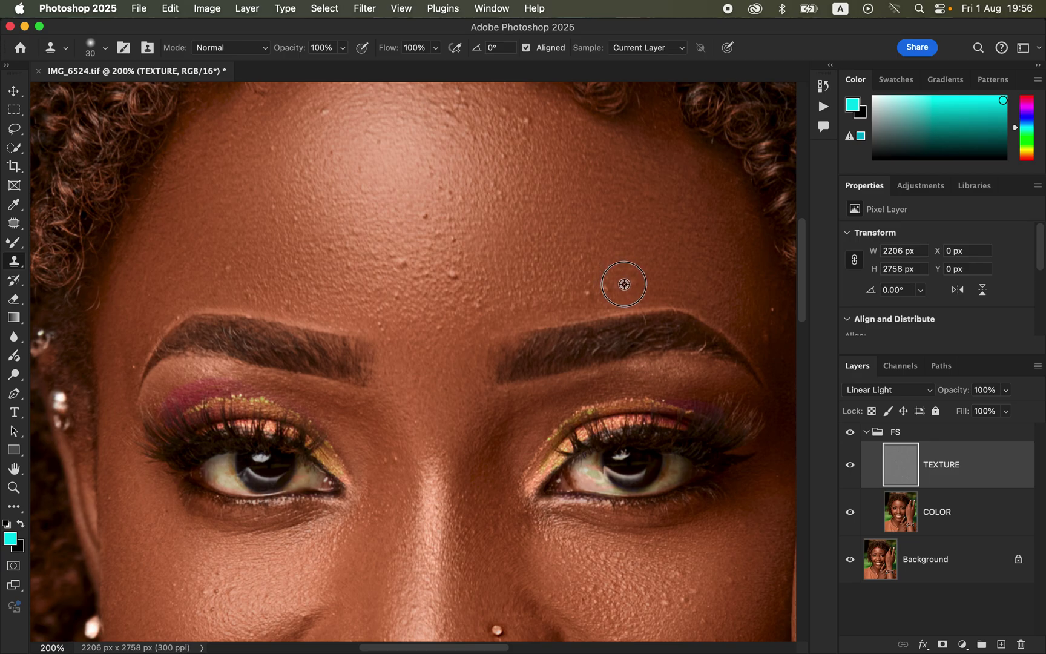
{"action": "left_click", "coordinate": [624, 285], "text": "alt"}
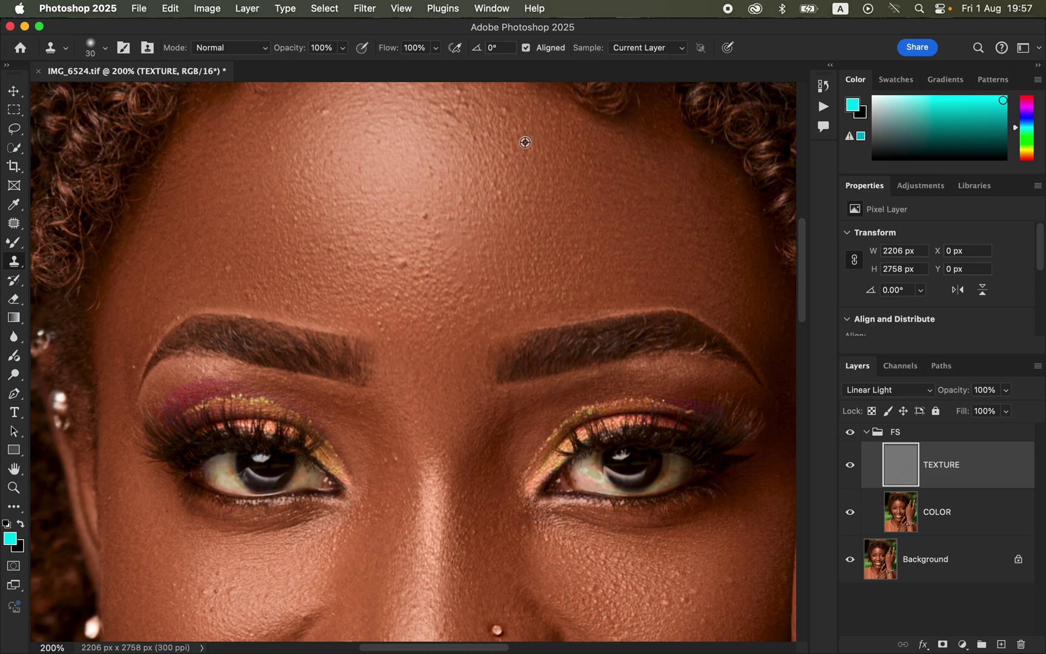
{"action": "left_click", "coordinate": [422, 216]}
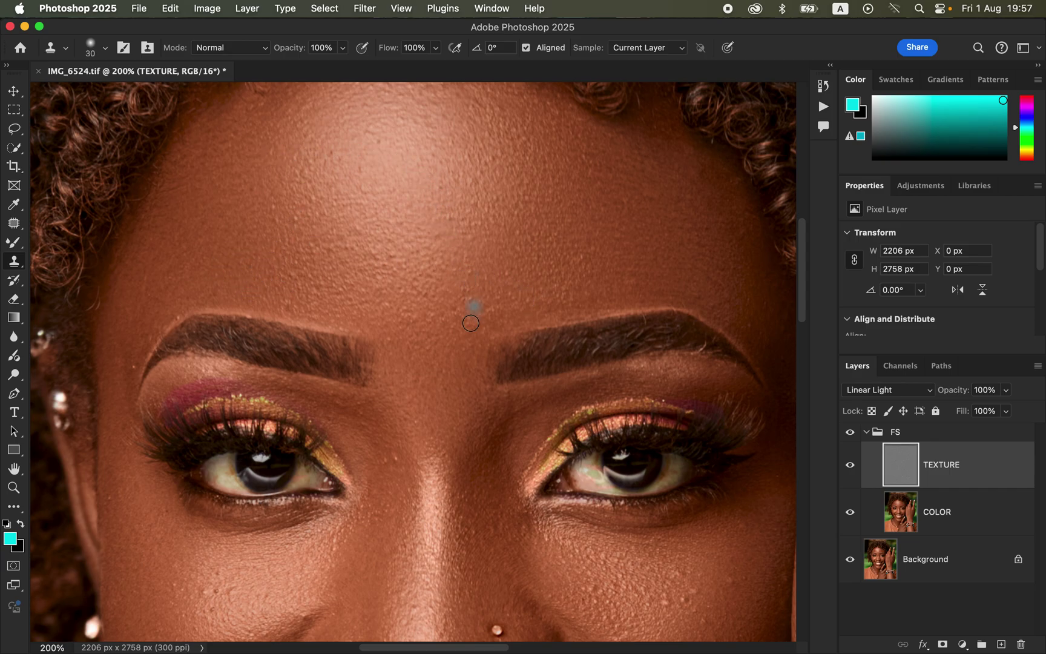
Step: Clone smooth texture over the blemishes on both cheeks, around the nose and above the upper lip
{"action": "left_click_drag", "start_coordinate": [501, 327], "coordinate": [498, 172]}
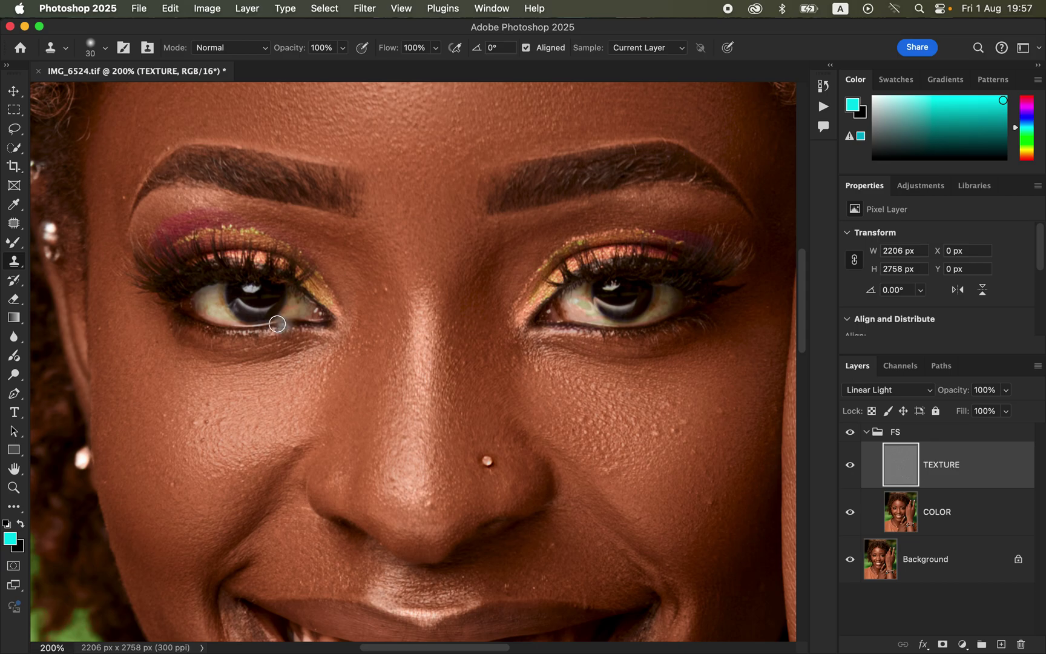
{"action": "left_click", "coordinate": [191, 423], "text": "alt"}
{"action": "mouse_move", "coordinate": [192, 423]}
{"action": "left_mouse_down"}
{"action": "mouse_move", "coordinate": [201, 410]}
{"action": "mouse_move", "coordinate": [172, 414]}
{"action": "left_mouse_up"}
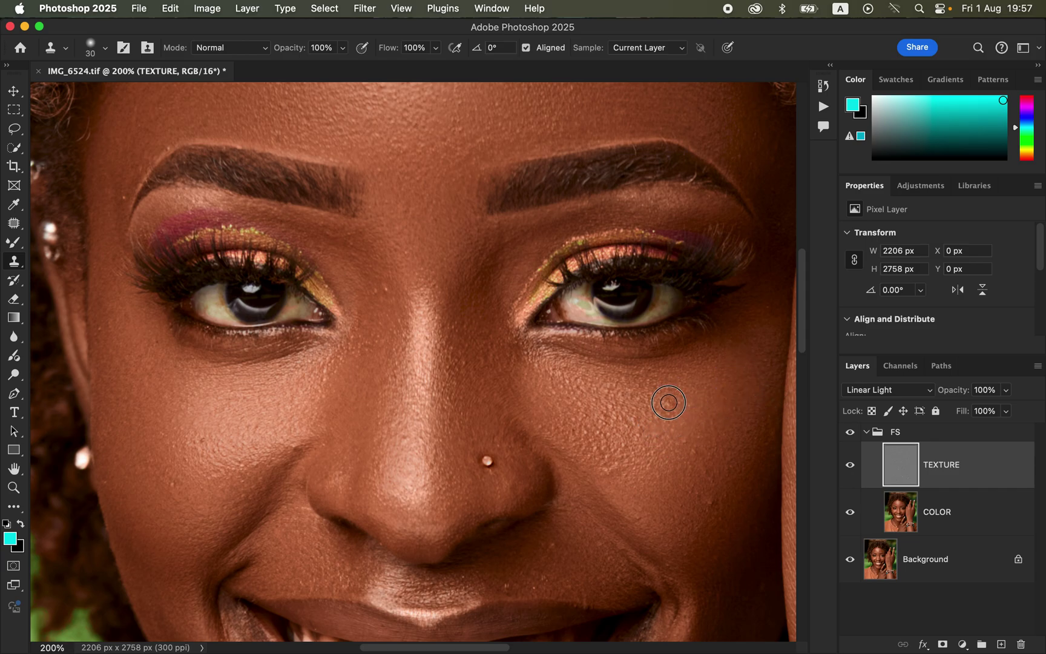
{"action": "left_click", "coordinate": [719, 478], "text": "alt"}
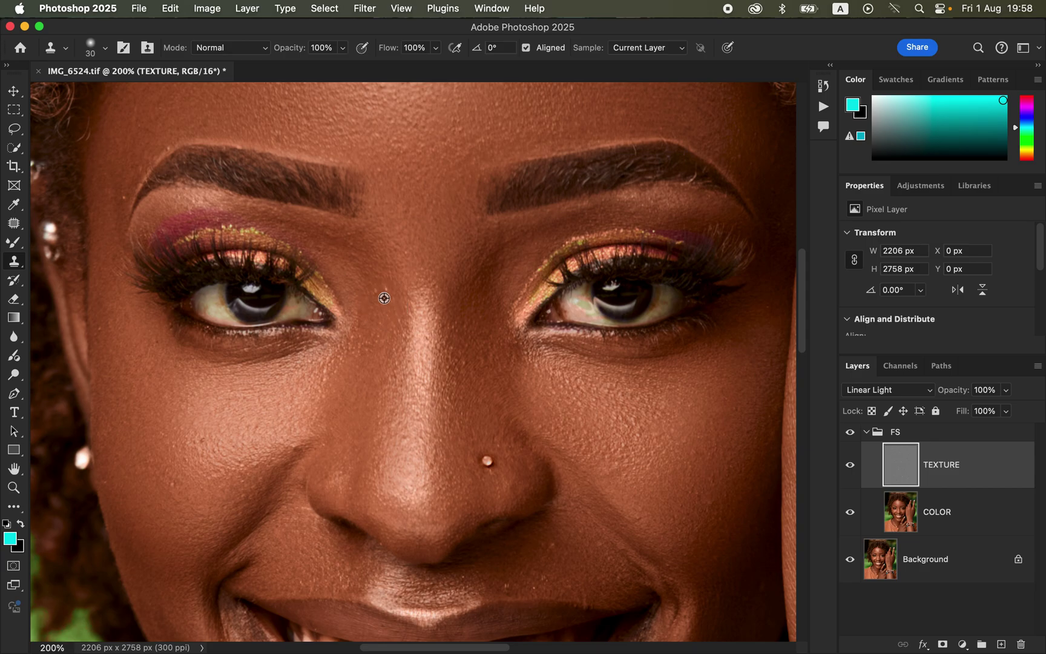
{"action": "left_click", "coordinate": [511, 368], "text": "alt"}
{"action": "left_click_drag", "start_coordinate": [542, 577], "coordinate": [490, 578]}
Step: Clone clean texture over the bumps on the chin and the skin around the mouth
{"action": "key", "text": "super+minus"}
{"action": "key", "text": "super+minus"}
{"action": "key", "text": "super+plus"}
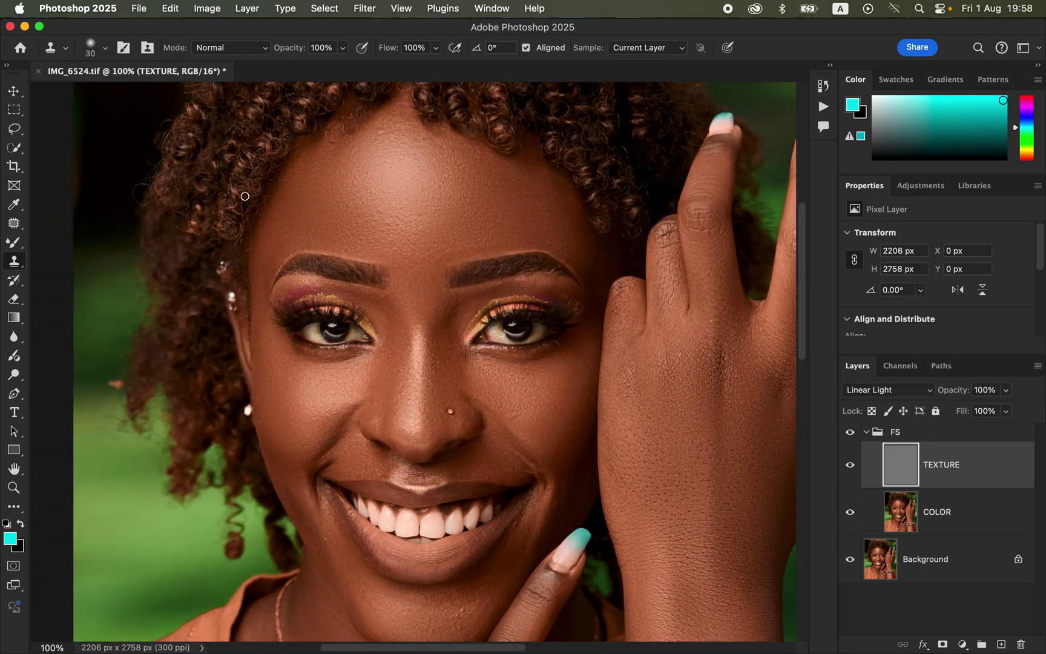
{"action": "scroll", "coordinate": [482, 389], "scroll_direction": "down", "scroll_amount": 5}
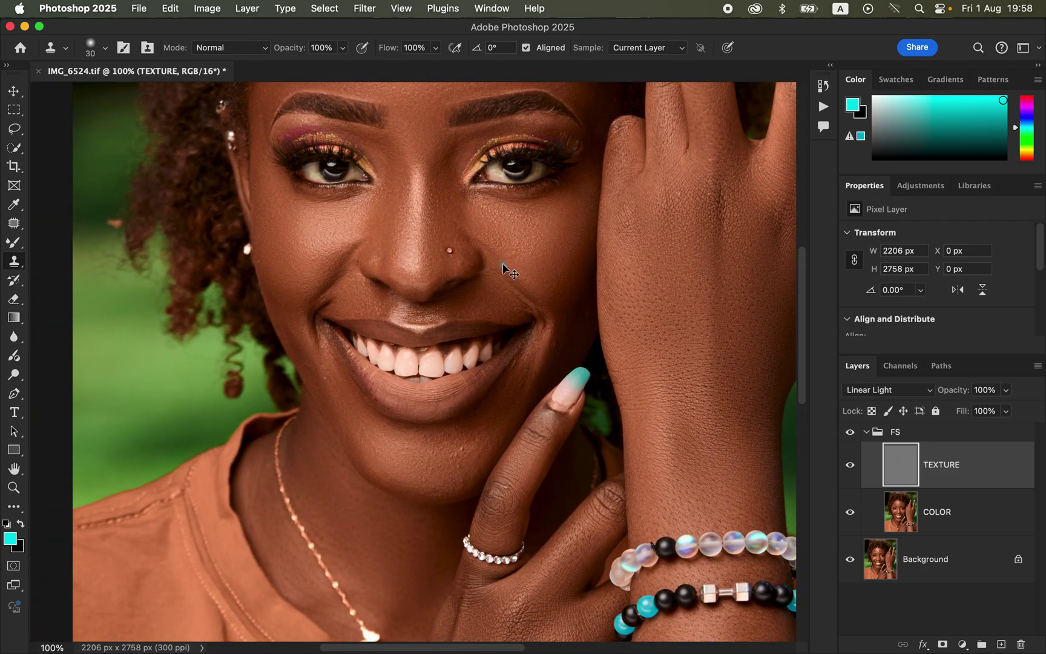
{"action": "key", "text": "super+plus"}
{"action": "scroll", "coordinate": [478, 248], "scroll_direction": "down", "scroll_amount": 4}
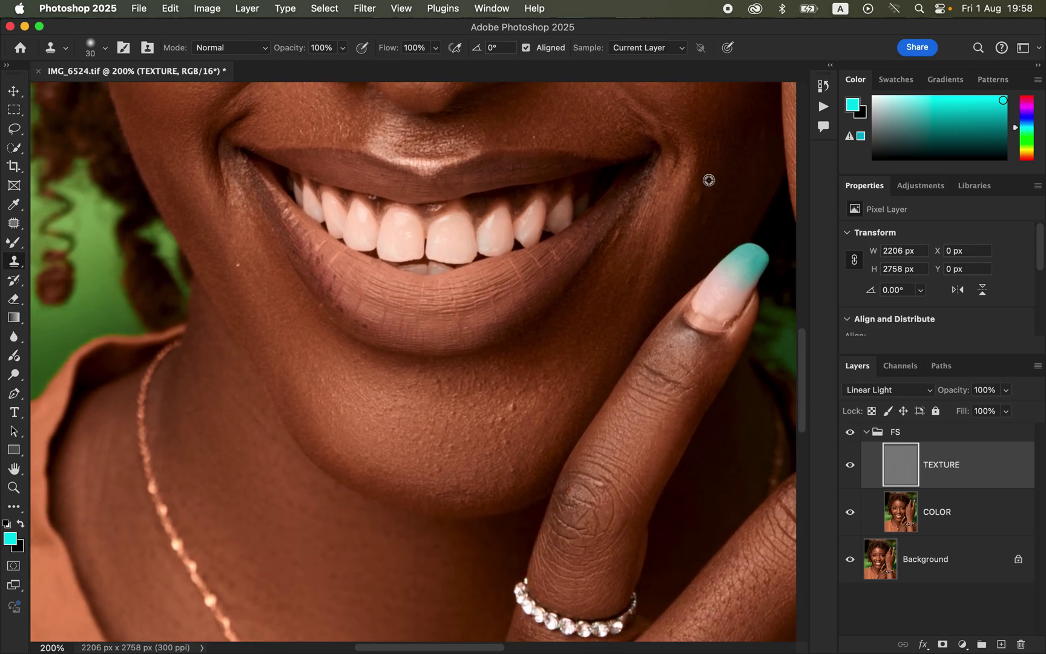
{"action": "left_click", "coordinate": [708, 206], "text": "alt"}
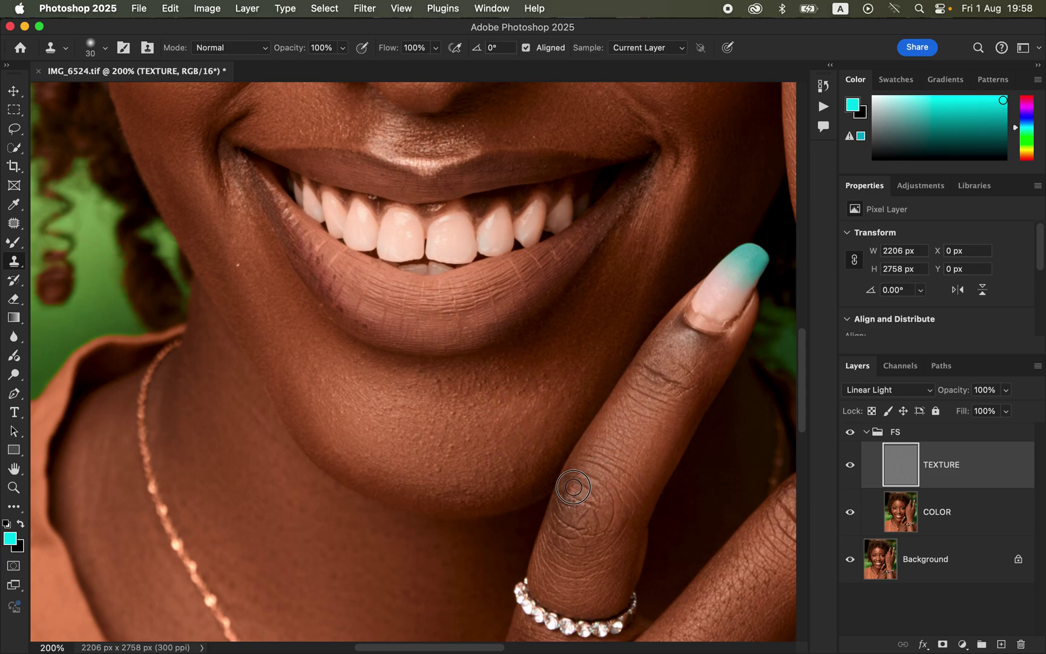
{"action": "left_click", "coordinate": [549, 366], "text": "alt"}
{"action": "left_click", "coordinate": [316, 257]}
Step: Examine the retouched face and hands from the chin up to the forehead for remaining texture blemishes
{"action": "key", "text": "super+minus"}
{"action": "key", "text": "super+minus"}
{"action": "key", "text": "super+minus"}
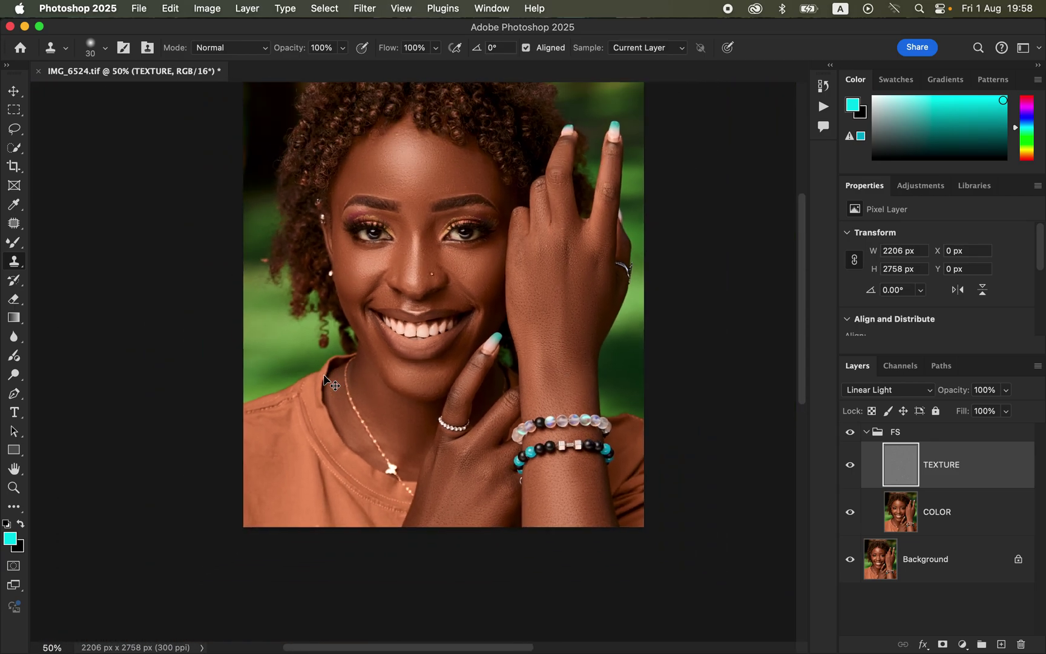
{"action": "key", "text": "super+minus"}
{"action": "key", "text": "super+equal"}
{"action": "key", "text": "super+equal"}
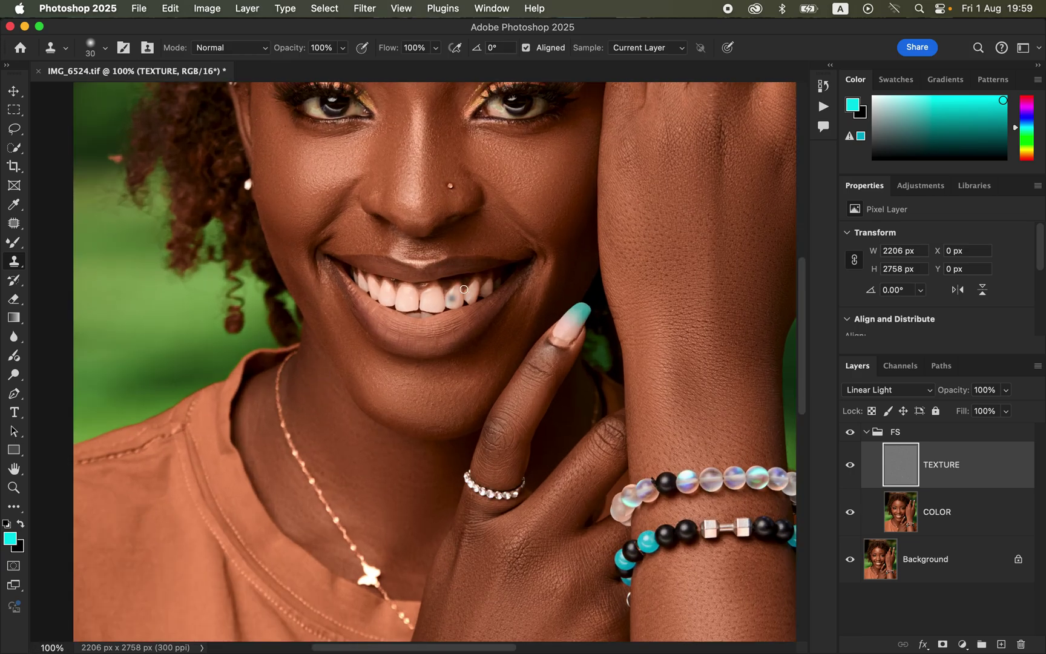
{"action": "key", "text": "super+z"}
{"action": "scroll", "coordinate": [484, 246], "scroll_direction": "up", "scroll_amount": 5}
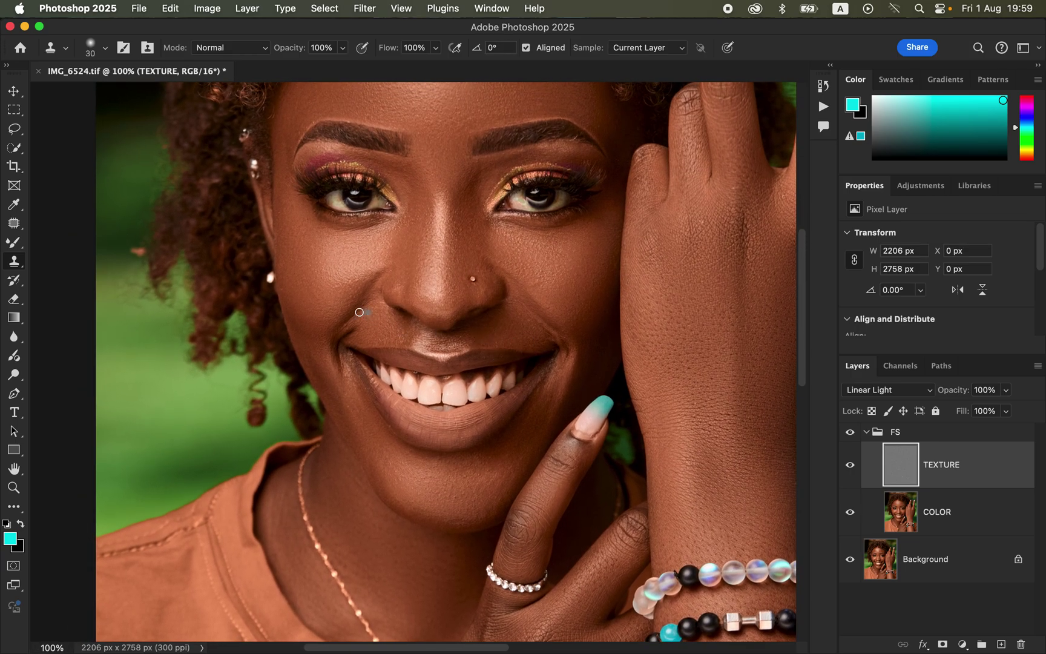
{"action": "key", "text": "super+equal"}
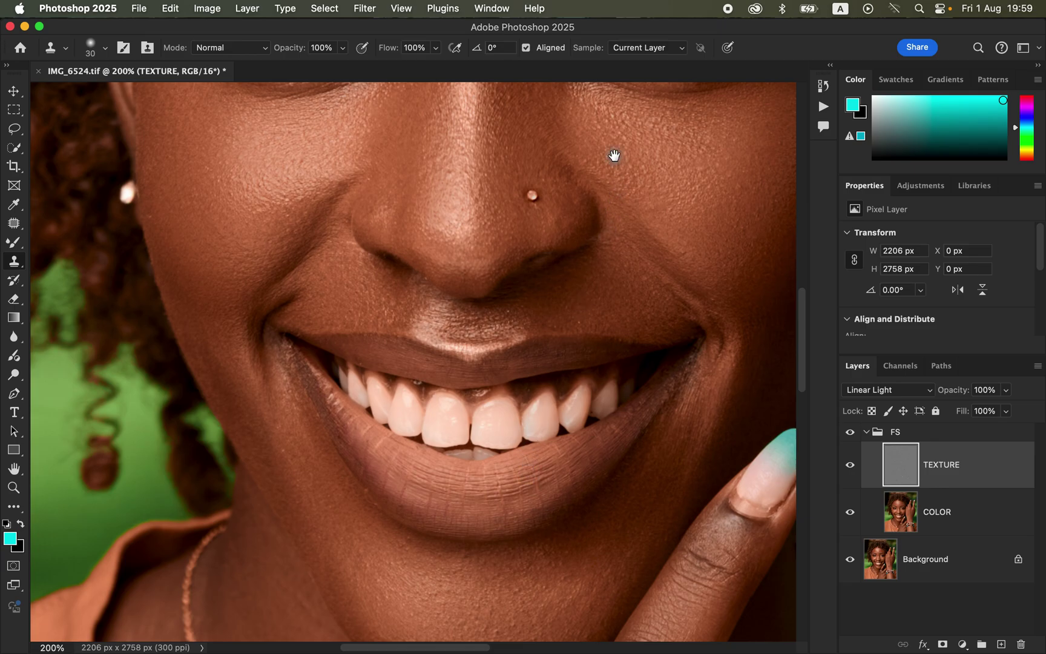
{"action": "scroll", "coordinate": [615, 156], "scroll_direction": "up", "scroll_amount": 10}
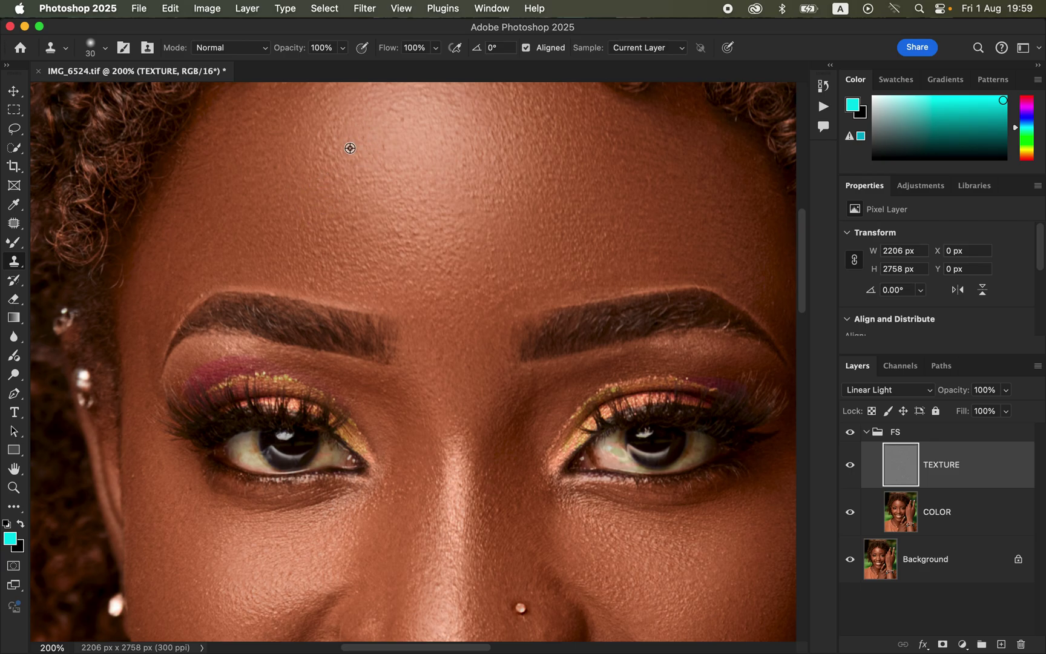
{"action": "key", "text": "super+minus"}
{"action": "key", "text": "super+minus"}
{"action": "key", "text": "super+minus"}
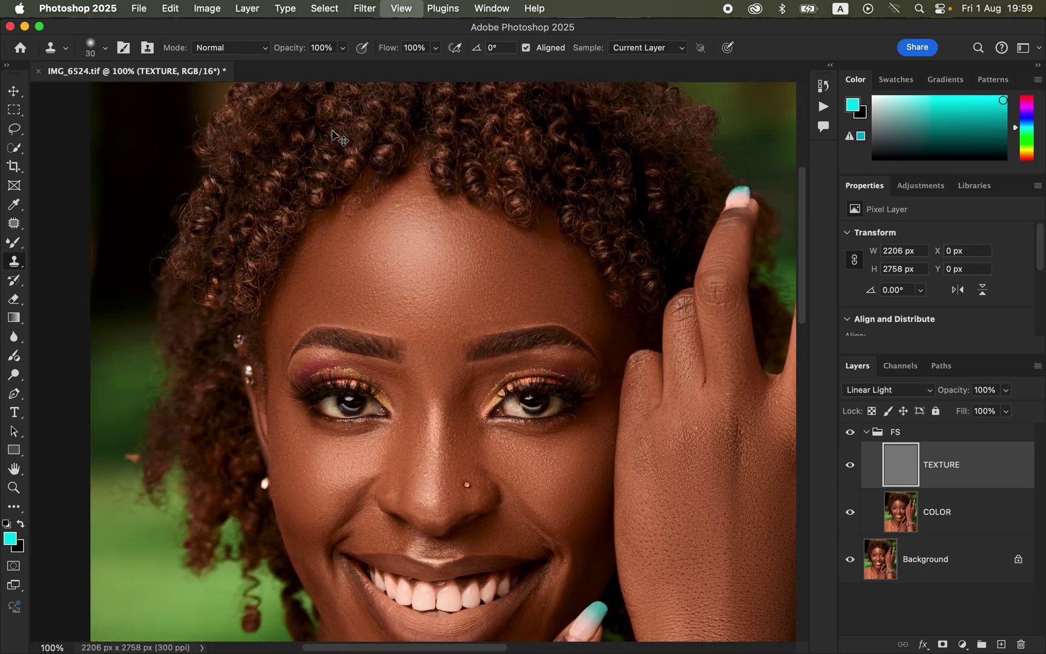
Step: Compare the whole portrait before and after retouching by repeatedly hiding and showing the FS group
{"action": "left_click", "coordinate": [866, 432]}
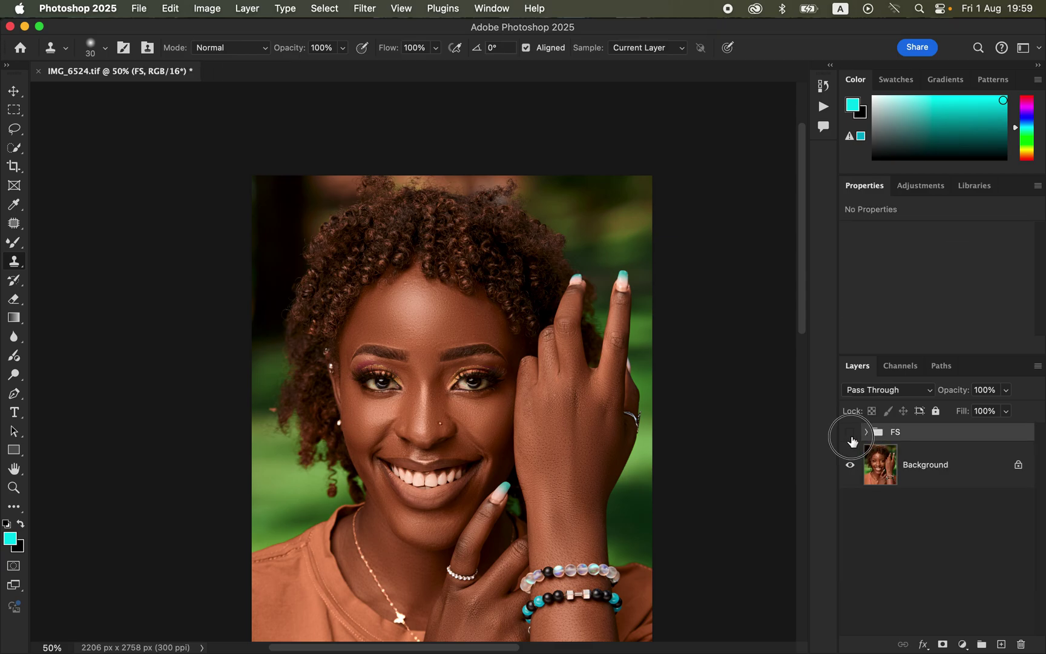
{"action": "left_click", "coordinate": [850, 432]}
{"action": "left_click", "coordinate": [849, 431]}
{"action": "scroll", "coordinate": [848, 430], "scroll_direction": "up", "scroll_amount": 1}
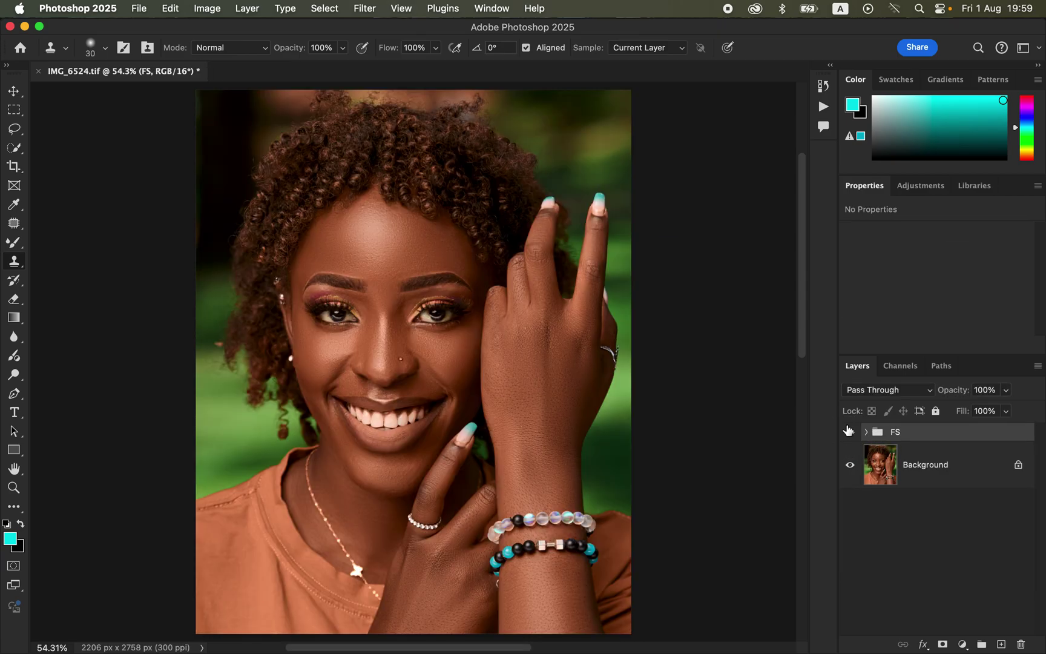
{"action": "left_click", "coordinate": [867, 434]}
{"action": "left_click", "coordinate": [850, 432]}
{"action": "left_click", "coordinate": [850, 432]}
{"action": "left_click", "coordinate": [851, 432]}
{"action": "left_click", "coordinate": [850, 433]}
{"action": "left_click", "coordinate": [850, 432]}
{"action": "left_click", "coordinate": [850, 433]}
{"action": "left_click", "coordinate": [850, 433]}
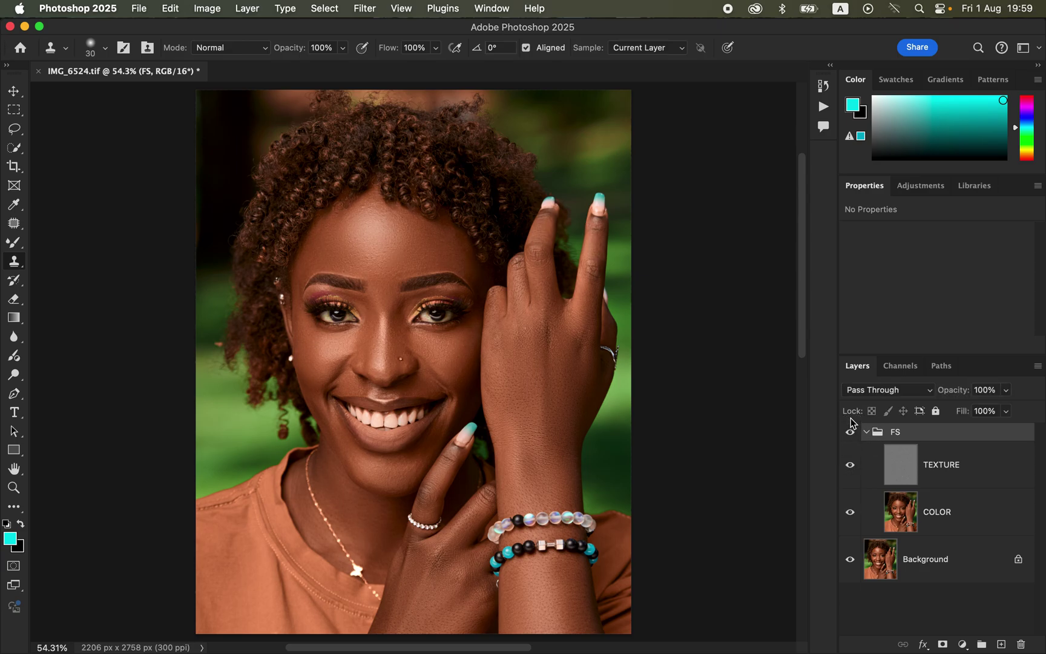